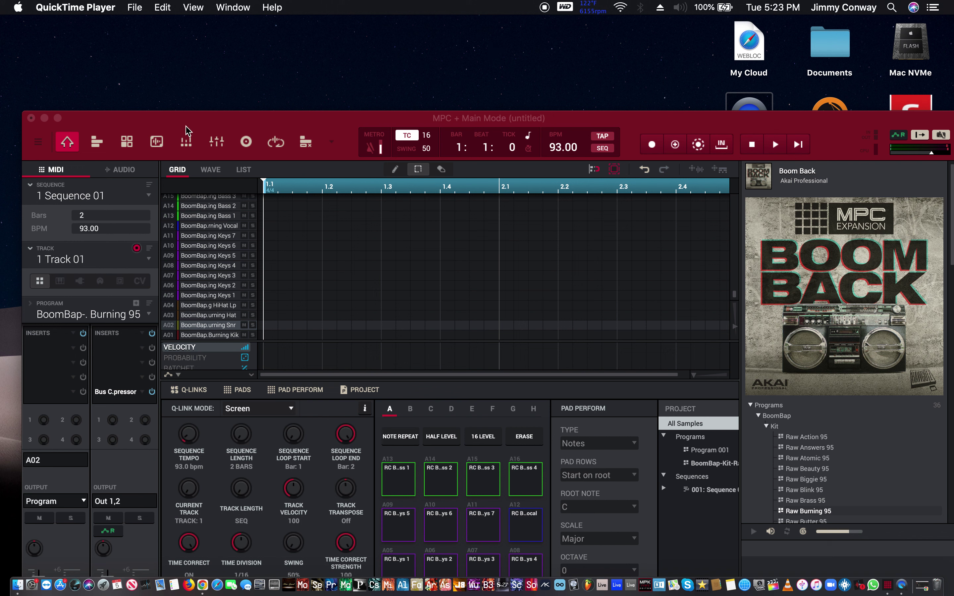
# Reposition the MPC window so it is fully on screen and open the Project Defaults preferences
pyautogui.moveTo(267, 130); pyautogui.dragTo(250, 12)
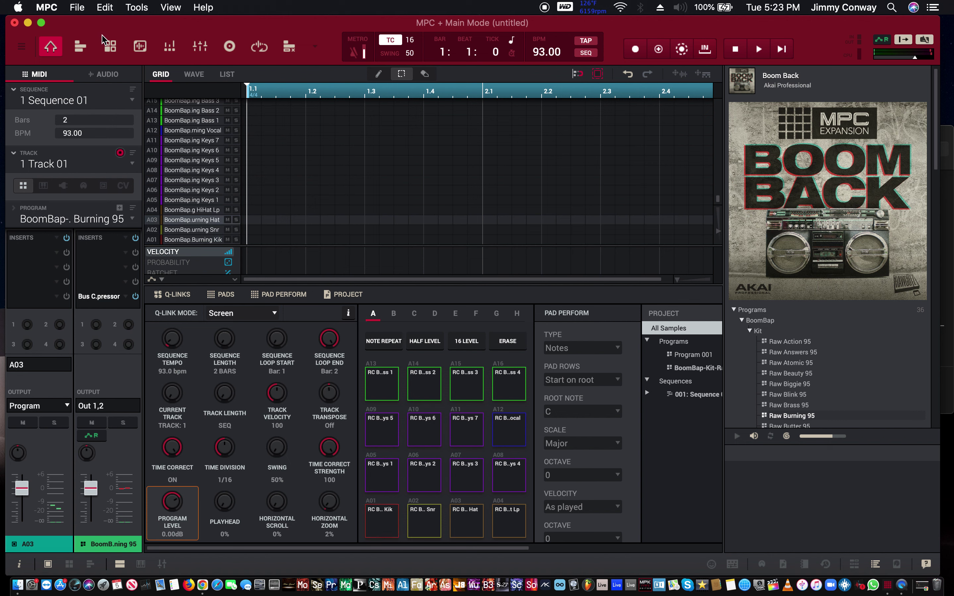
pyautogui.click(46, 5)
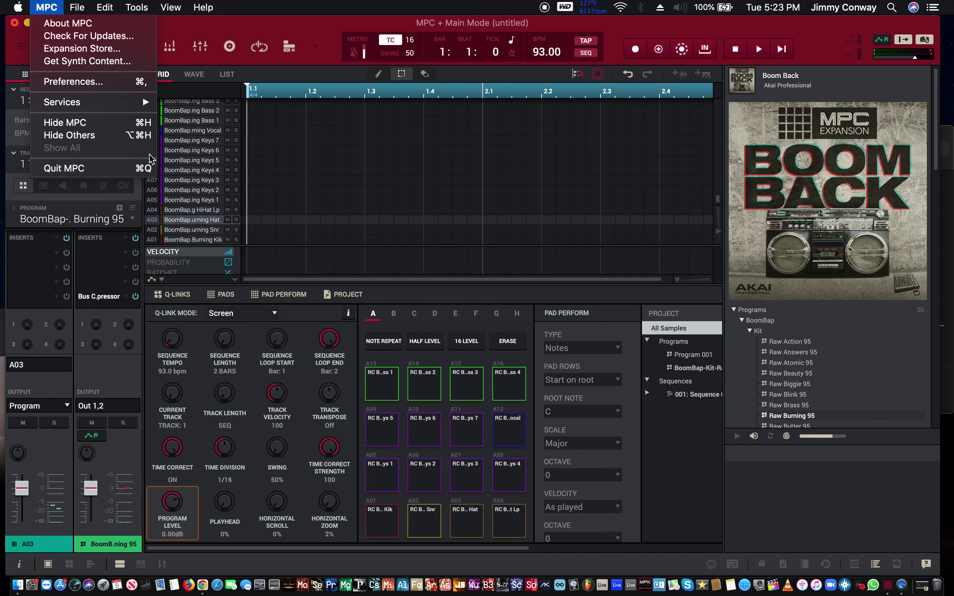
pyautogui.click(122, 83)
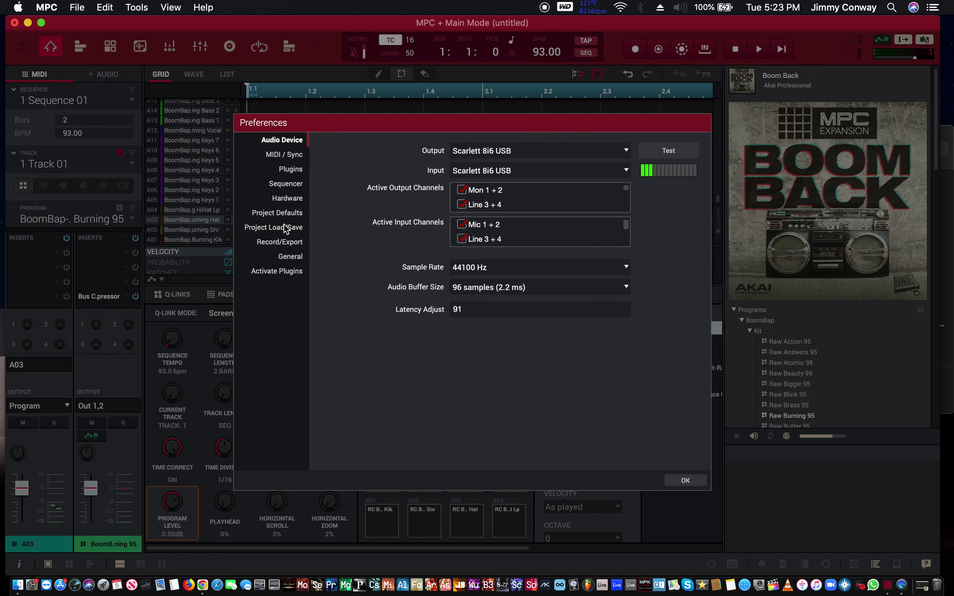
pyautogui.click(285, 229)
pyautogui.click(290, 215)
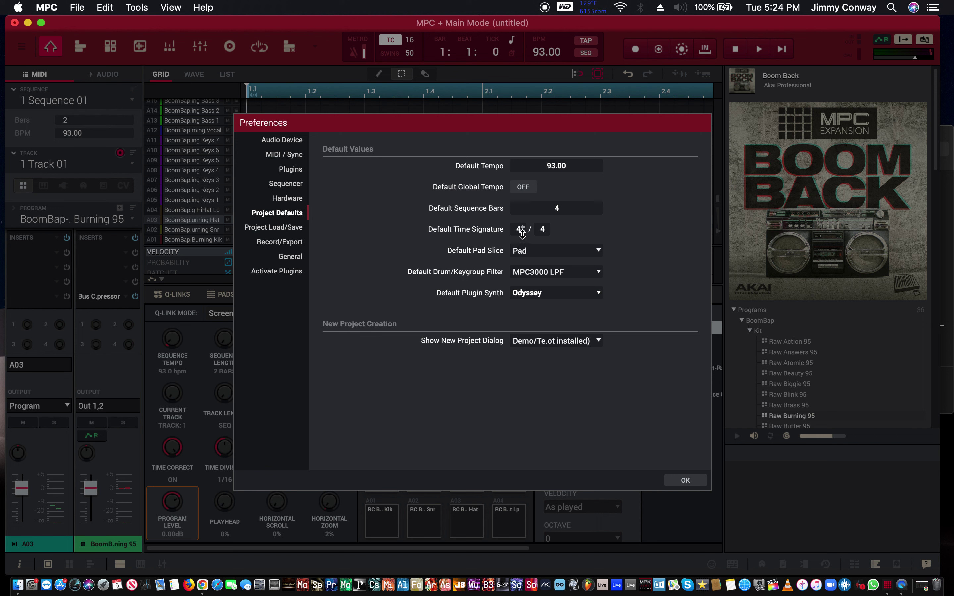
# Examine the default pad slice and drum/keygroup filter choices, keeping MPC3000 LPF as the filter, and close the preferences
pyautogui.click(523, 254)
pyautogui.click(523, 256)
pyautogui.click(525, 274)
pyautogui.click(524, 273)
pyautogui.click(525, 274)
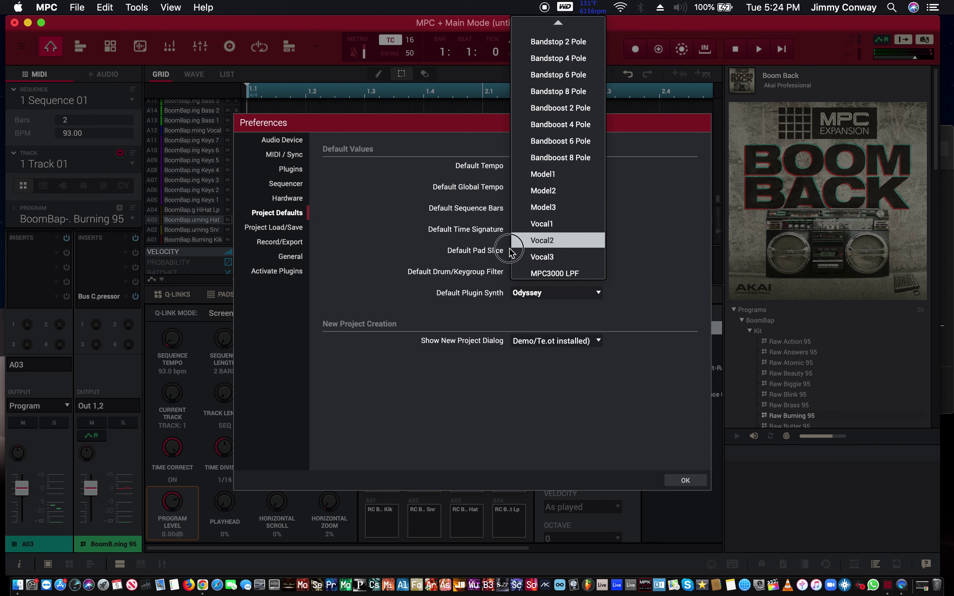
pyautogui.click(524, 275)
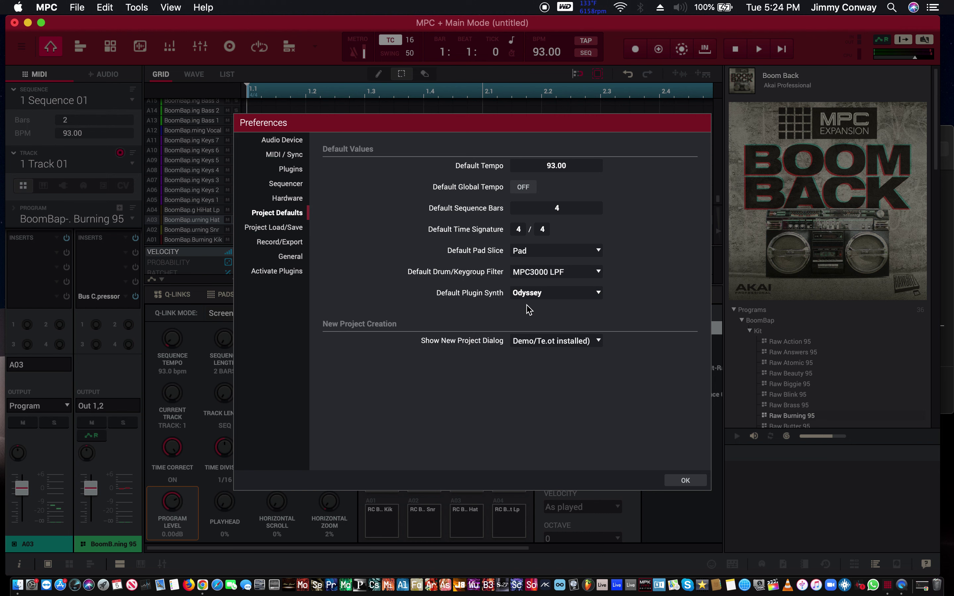
pyautogui.click(695, 480)
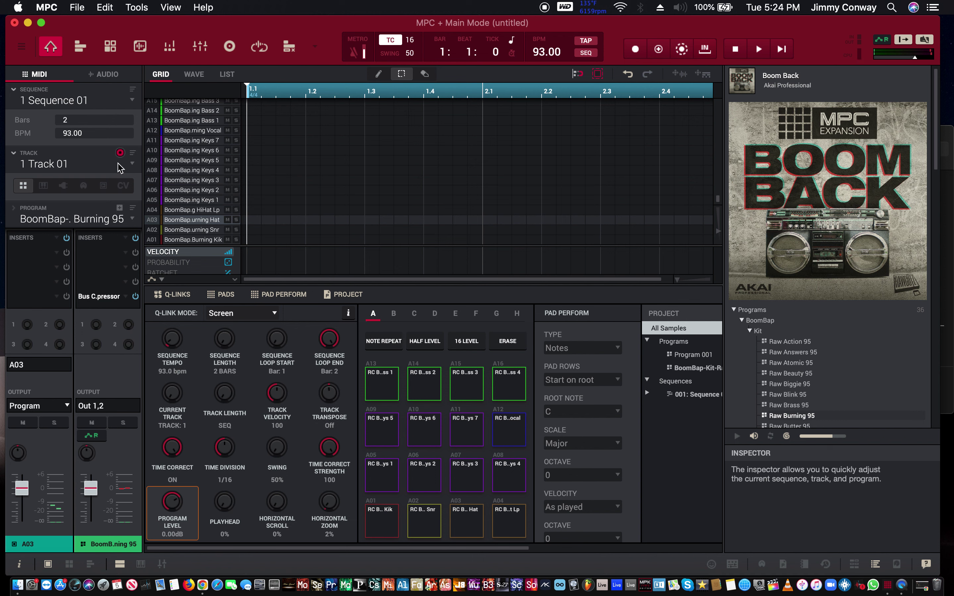
# Look over the channel mixer, including its MIDI track strips, and return to the main mode
pyautogui.click(134, 162)
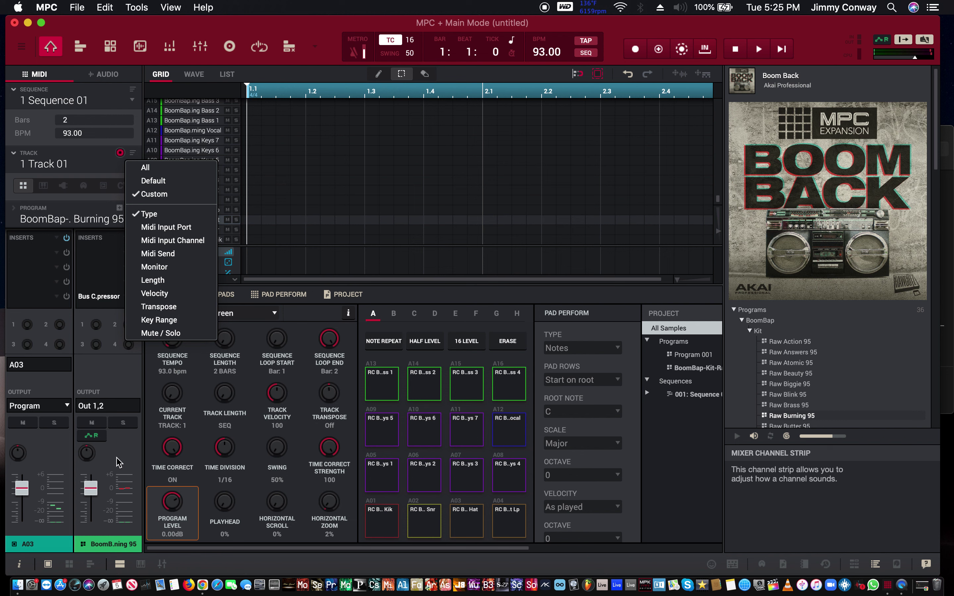
pyautogui.click(63, 254)
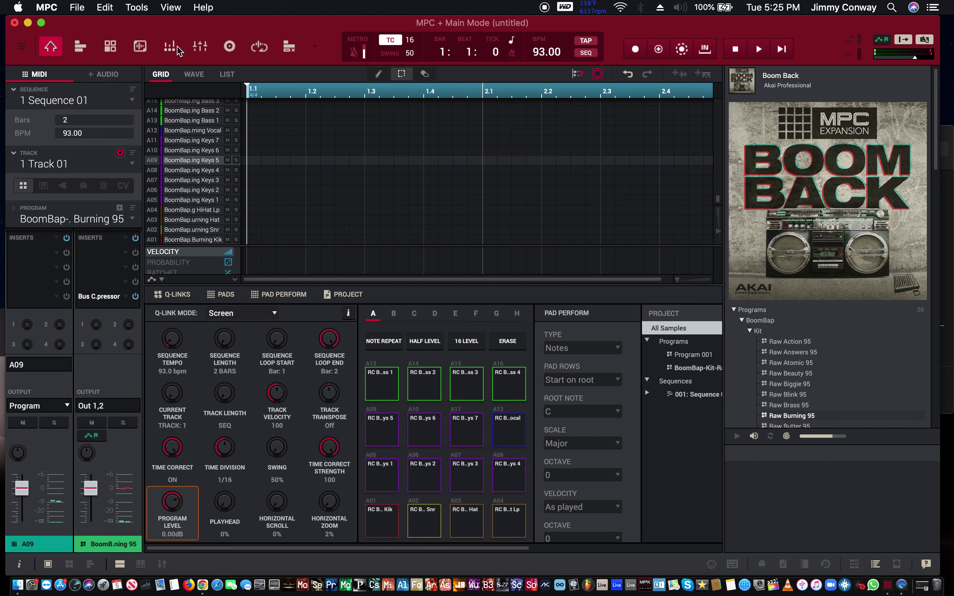
pyautogui.click(199, 49)
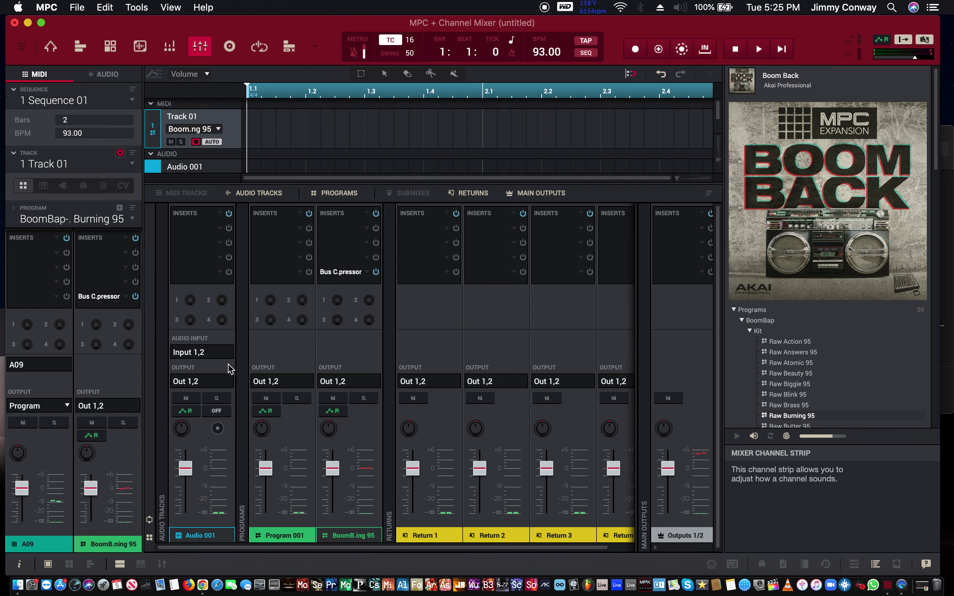
pyautogui.click(184, 195)
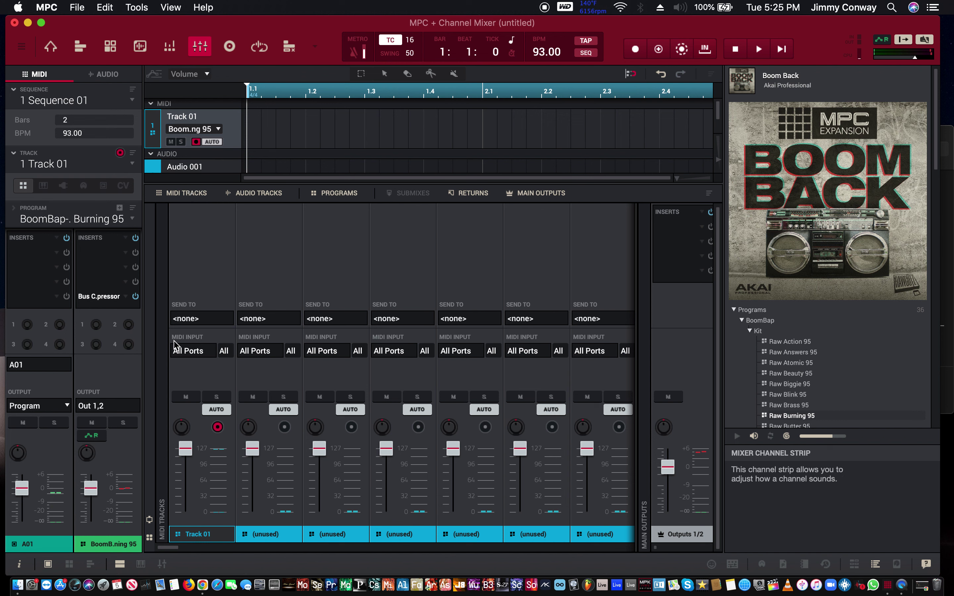
pyautogui.click(51, 47)
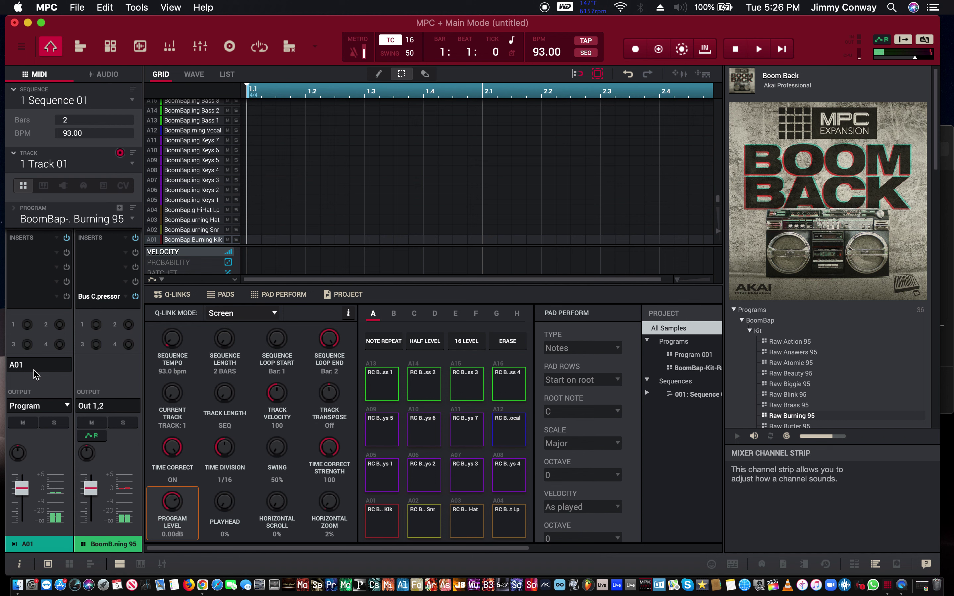
# Find the AMEK 9099 plugin by searching for 9099 and load it into the first insert slot of pad A01
pyautogui.doubleClick(58, 261)
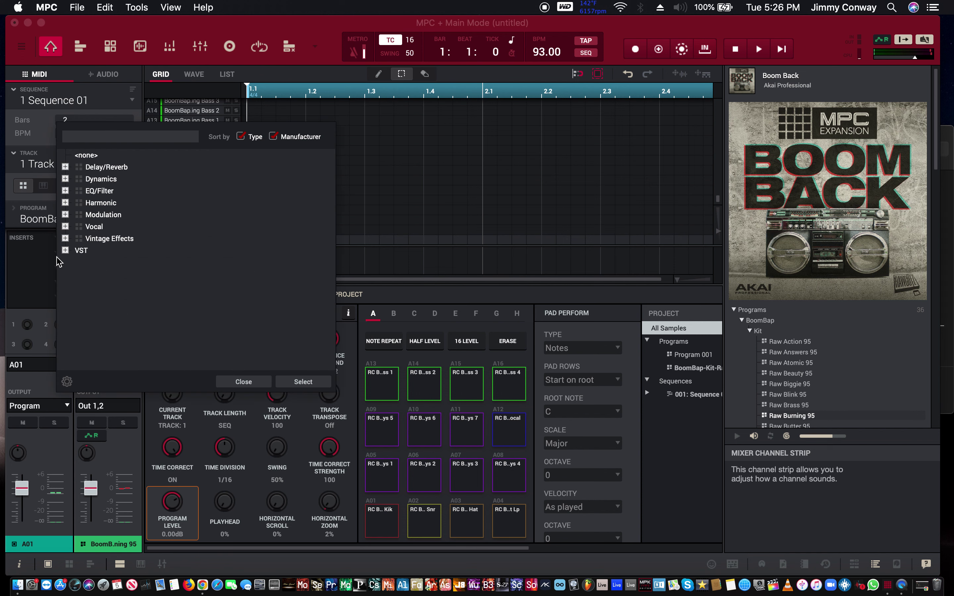
pyautogui.click(66, 251)
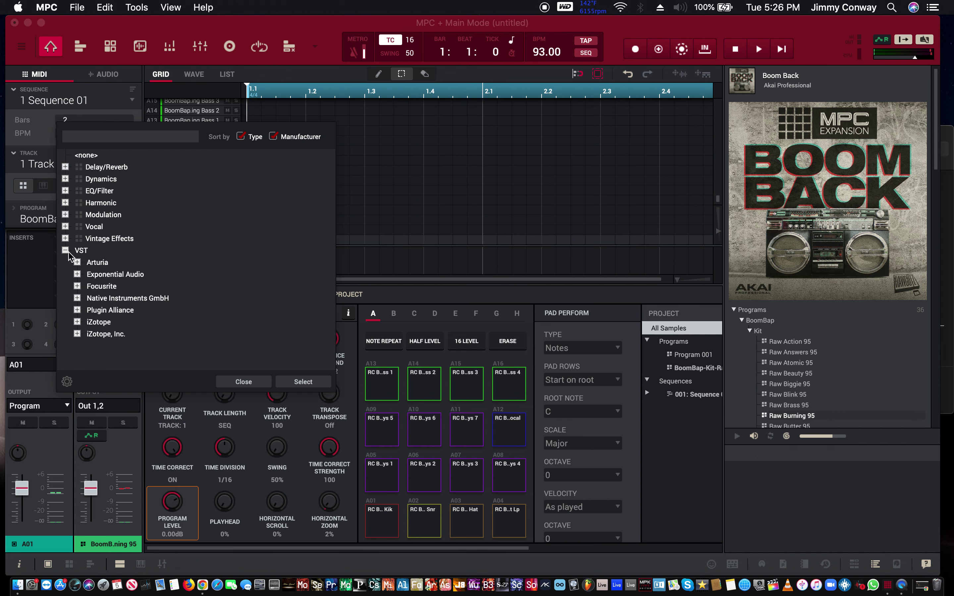
pyautogui.click(77, 311)
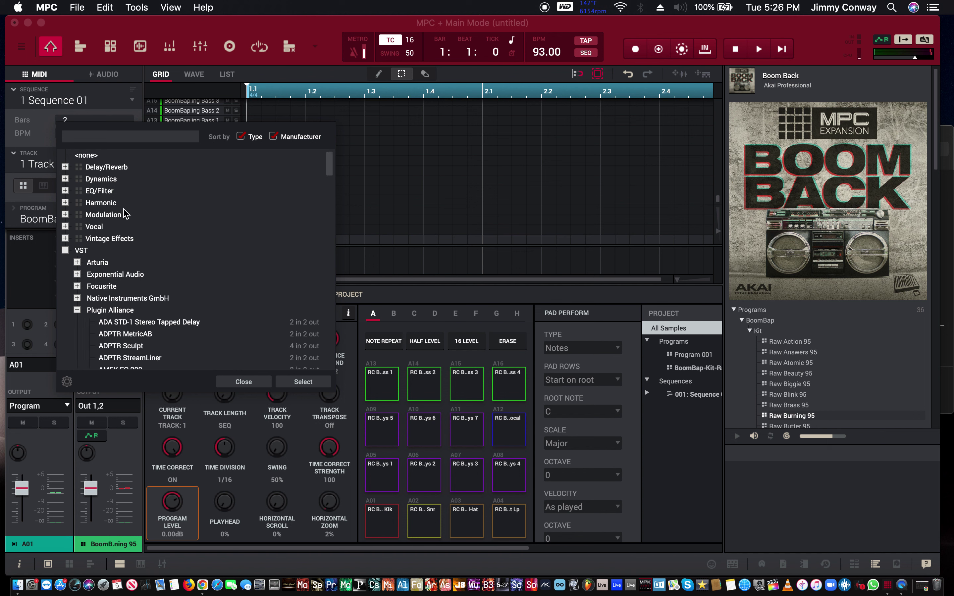
pyautogui.click(126, 134)
pyautogui.write('9099')
pyautogui.doubleClick(135, 191)
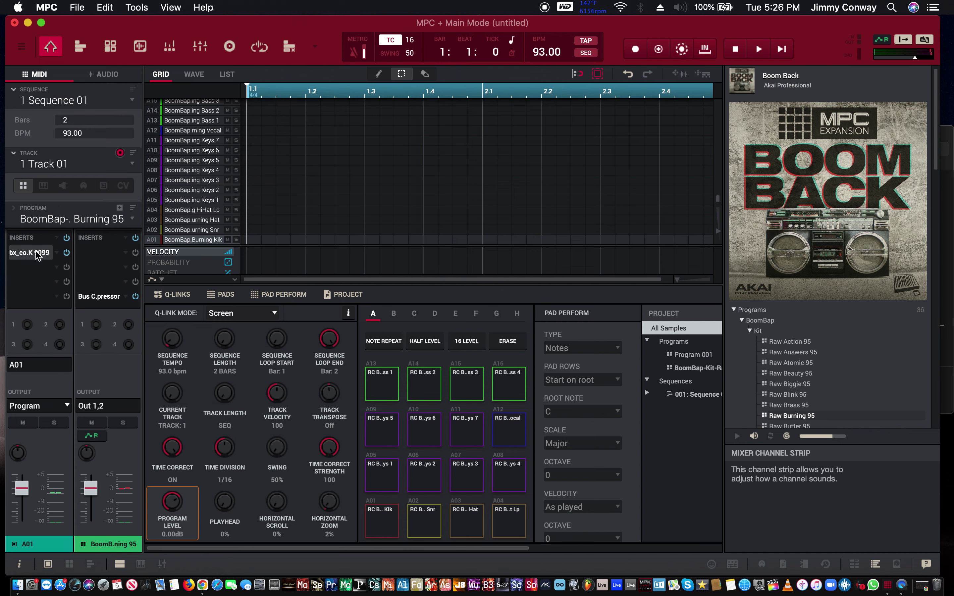
# Open the AMEK 9099 plugin on pad A01 and turn down the compressor's release
pyautogui.doubleClick(37, 255)
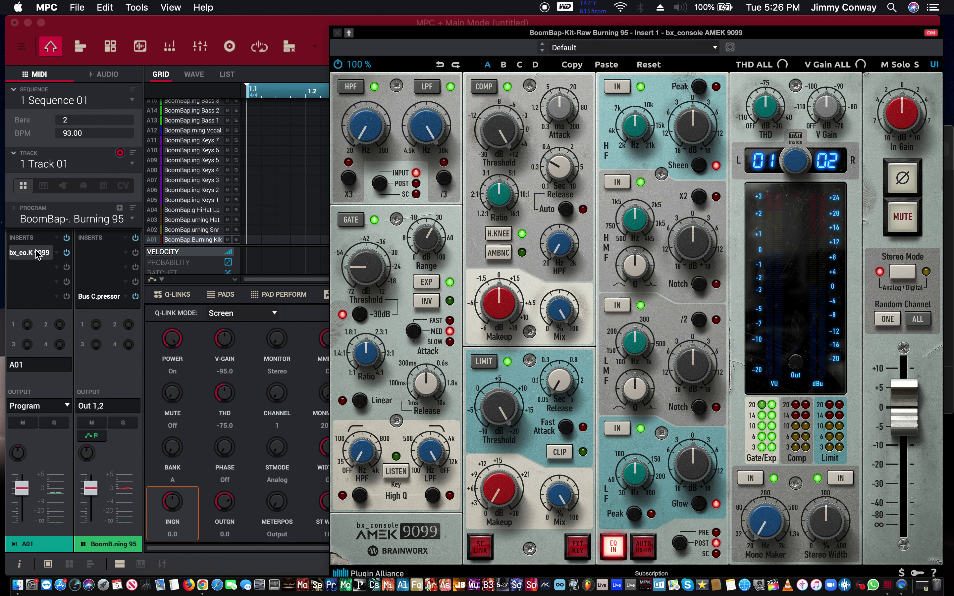
pyautogui.moveTo(562, 32); pyautogui.dragTo(401, 4)
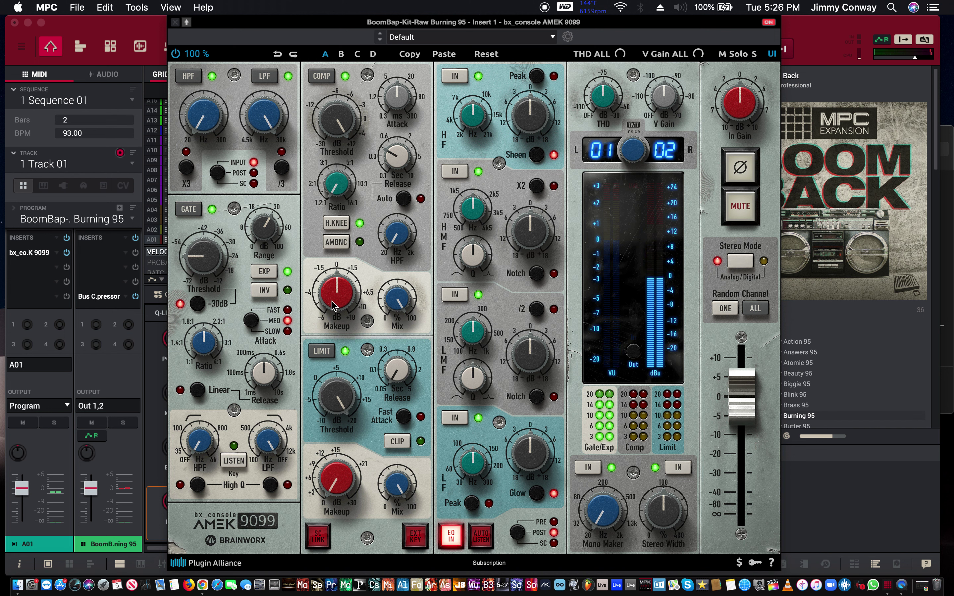
pyautogui.moveTo(394, 155); pyautogui.dragTo(388, 187)
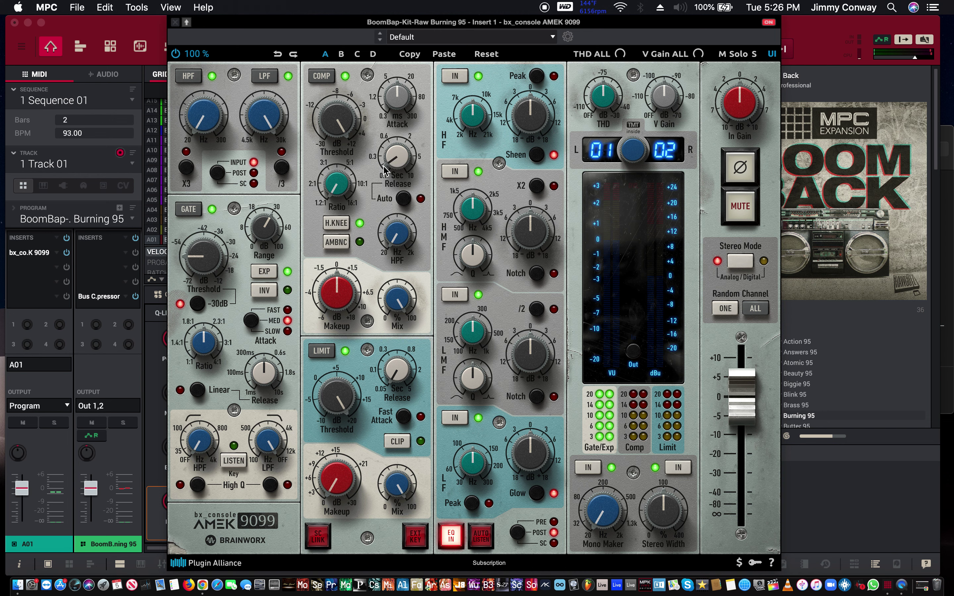
# Move the plugin window aside and, in the pad mixer, copy pad A01's AMEK 9099 insert to pads A02 through A07
pyautogui.moveTo(198, 29); pyautogui.dragTo(498, 101)
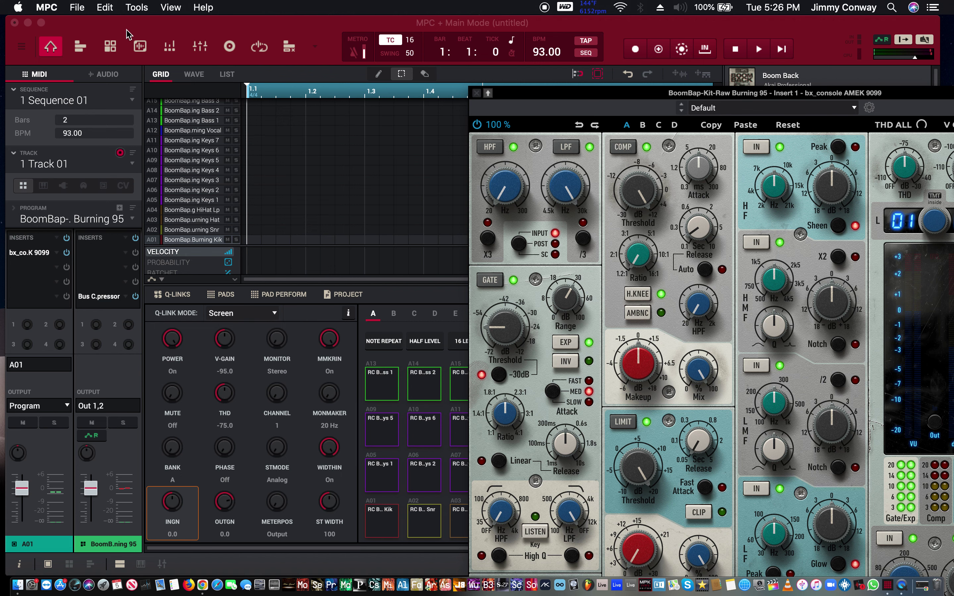
pyautogui.click(200, 46)
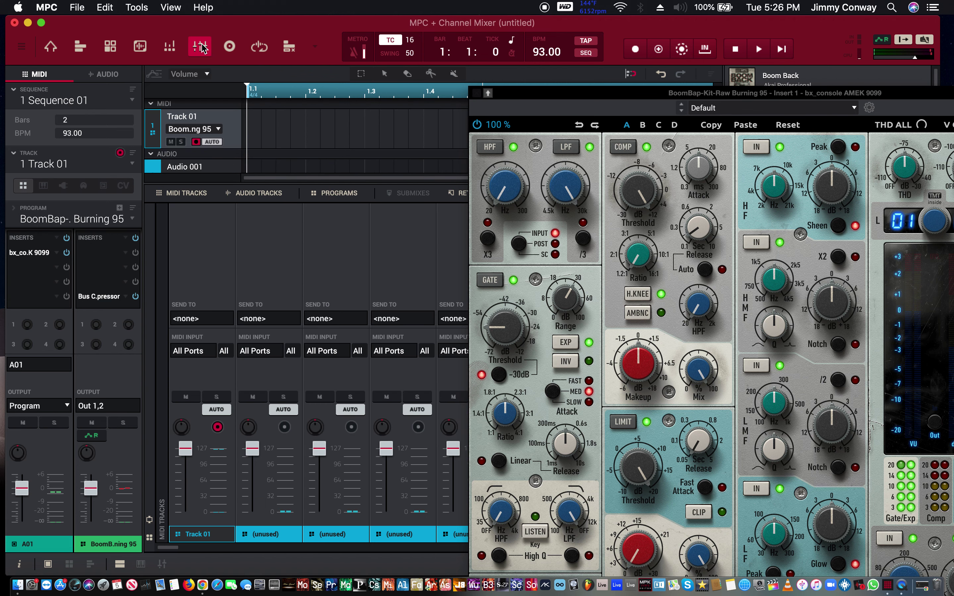
pyautogui.click(170, 46)
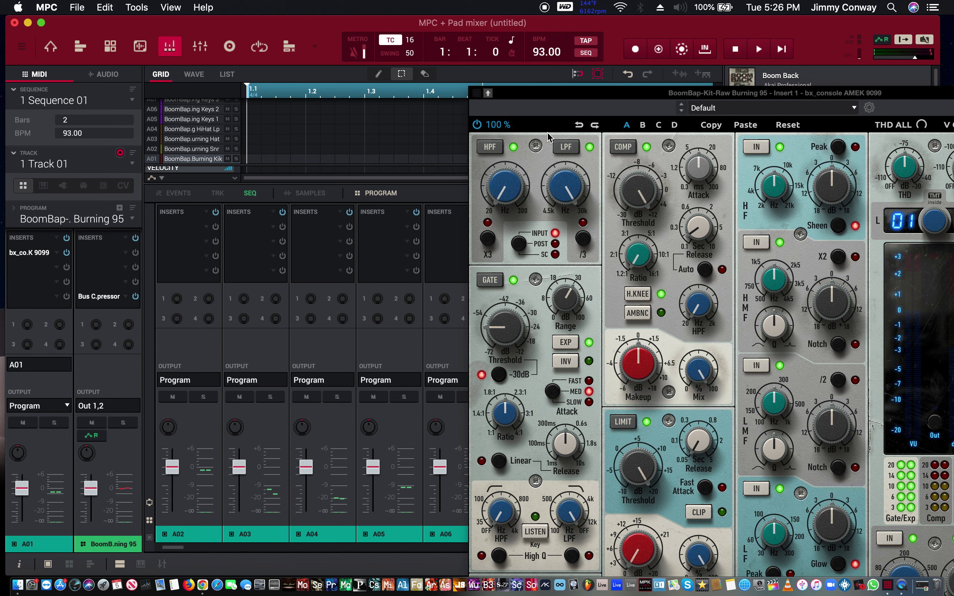
pyautogui.moveTo(565, 93); pyautogui.dragTo(856, 228)
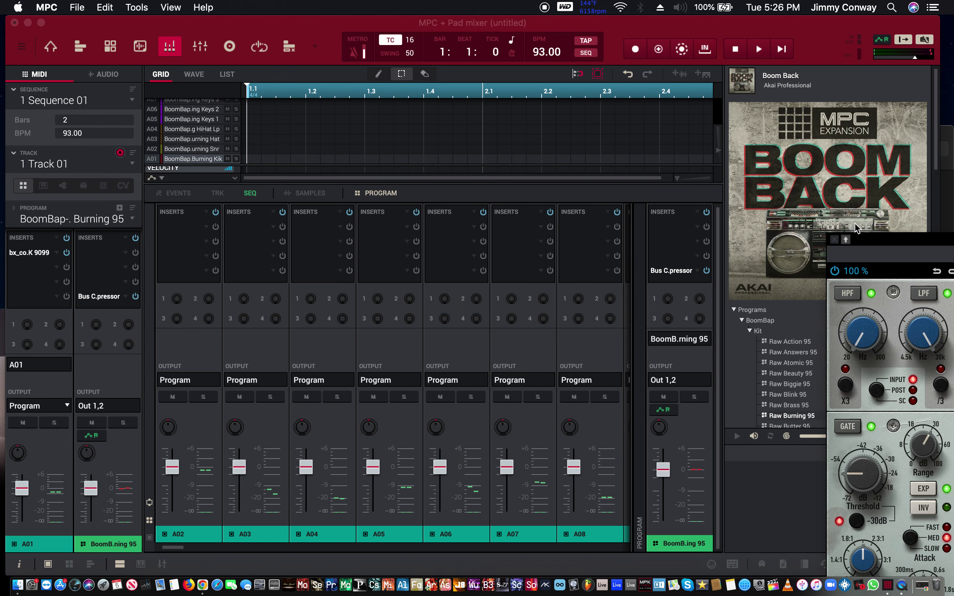
pyautogui.hscroll(-2, 460, 268)
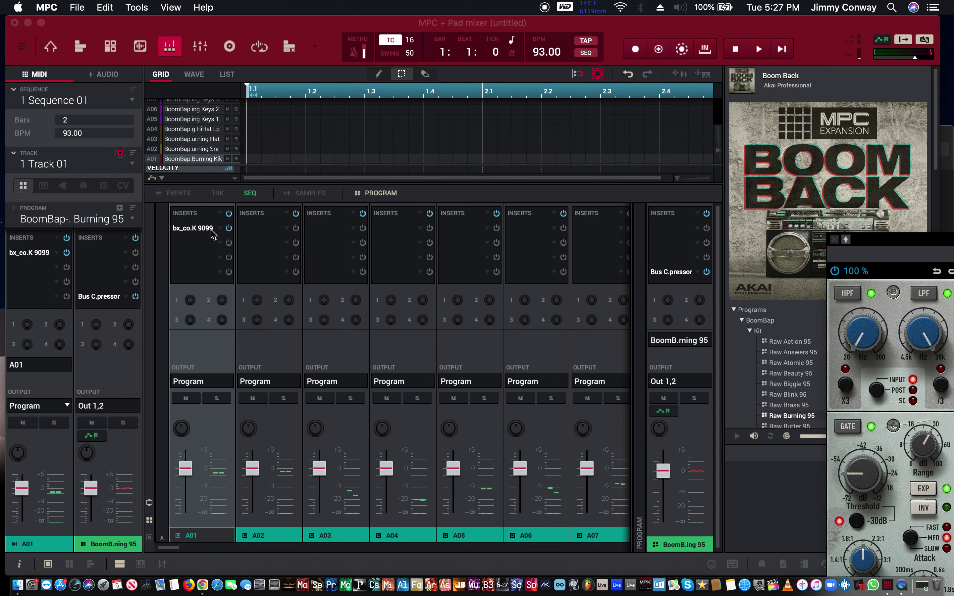
pyautogui.moveTo(201, 233); pyautogui.dragTo(587, 234)
pyautogui.hscroll(3, 539, 240)
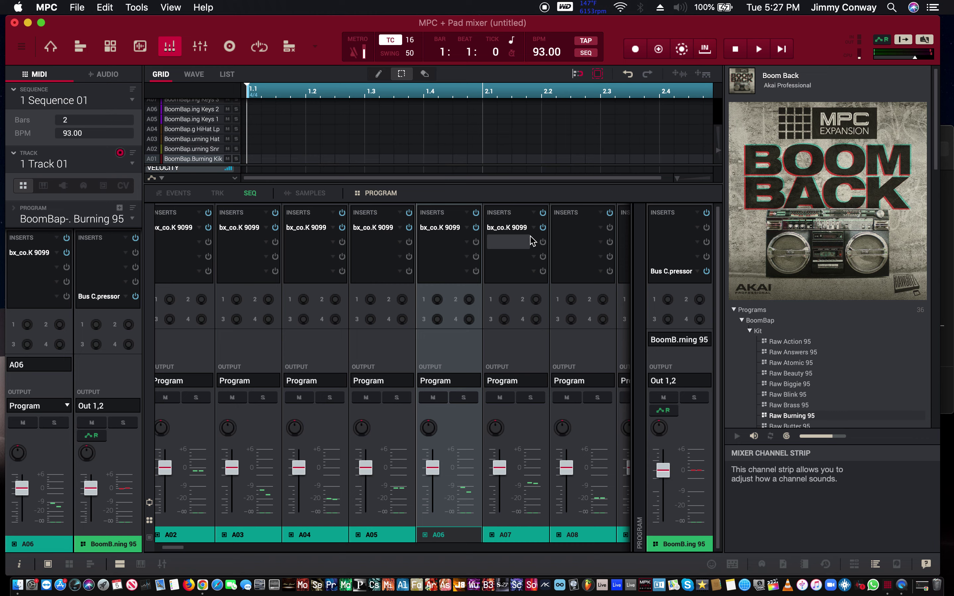
# Copy the AMEK 9099 insert from pad A07 onto the first insert slots of the pads that follow it
pyautogui.hscroll(5, 532, 240)
pyautogui.hscroll(-3, 371, 298)
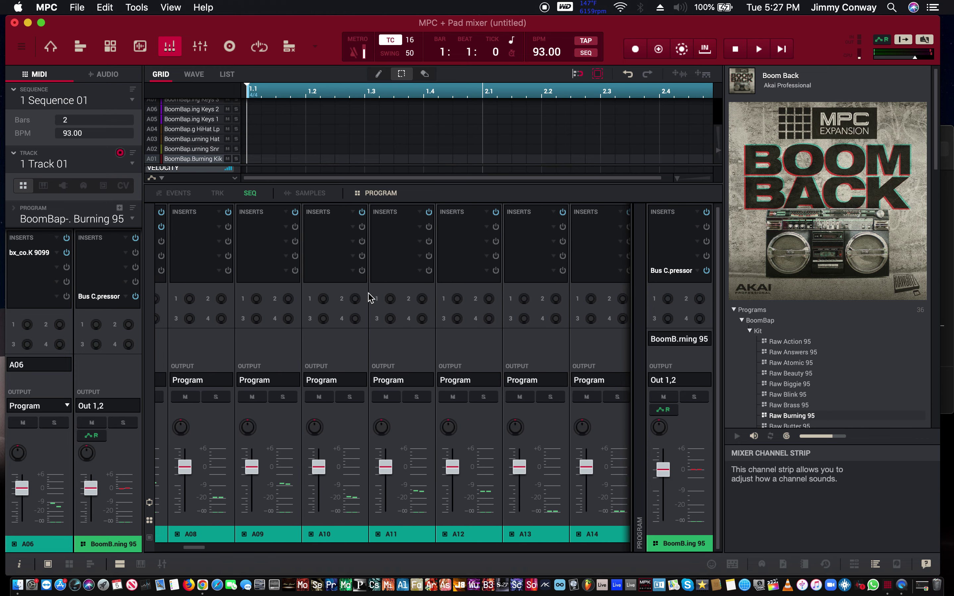
pyautogui.click(361, 233)
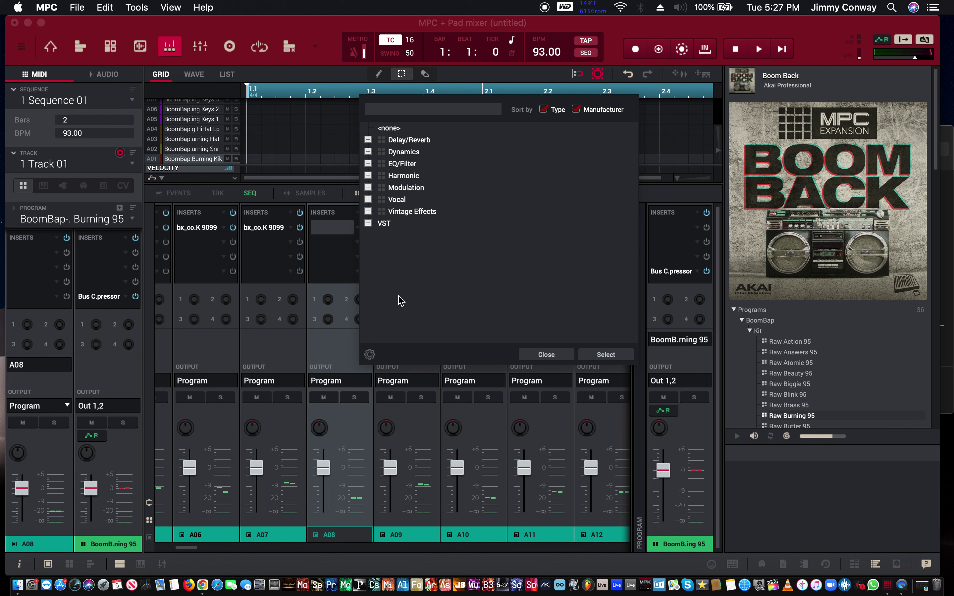
pyautogui.click(546, 355)
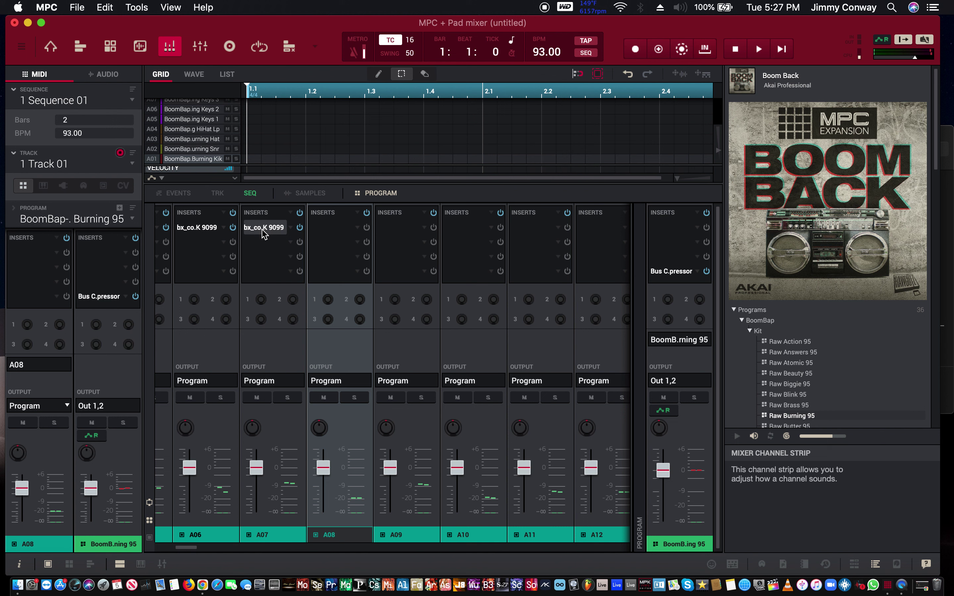
pyautogui.moveTo(264, 234); pyautogui.dragTo(477, 229)
pyautogui.moveTo(465, 228); pyautogui.dragTo(560, 230)
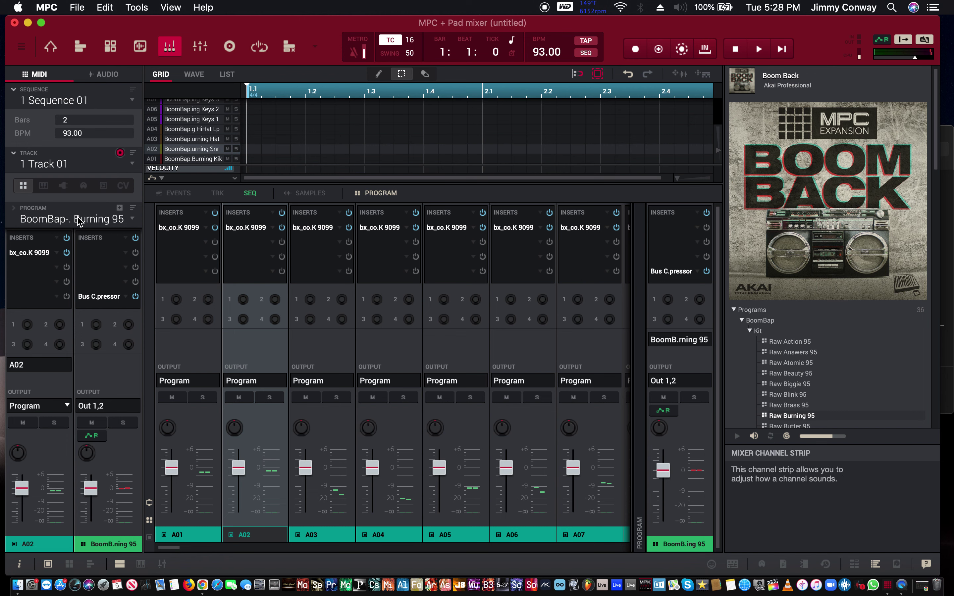
# Scale pad A01's AMEK 9099 plugin window to 75% and move it aside so the strips from A02 onward are uncovered
pyautogui.doubleClick(193, 229)
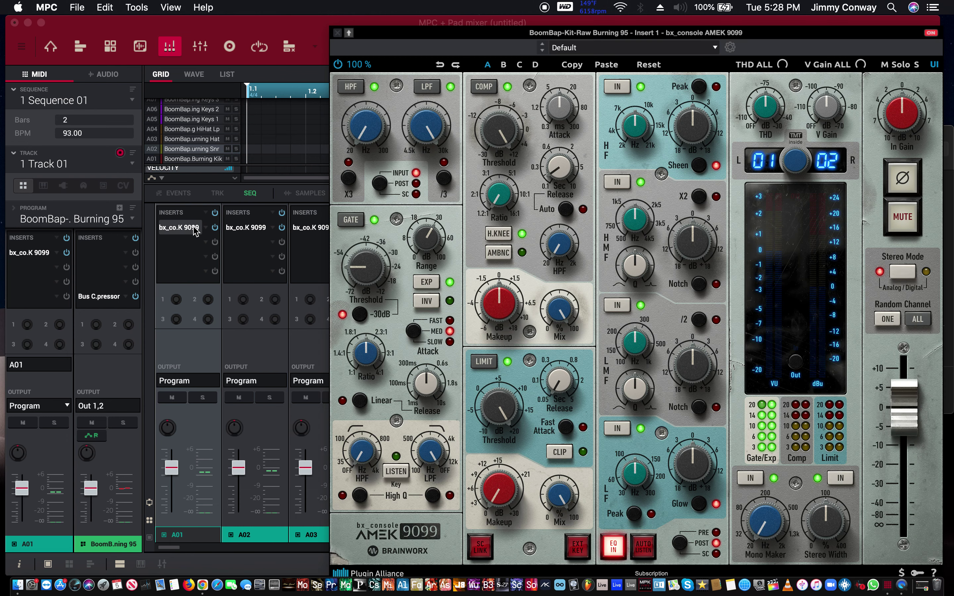
pyautogui.click(357, 64)
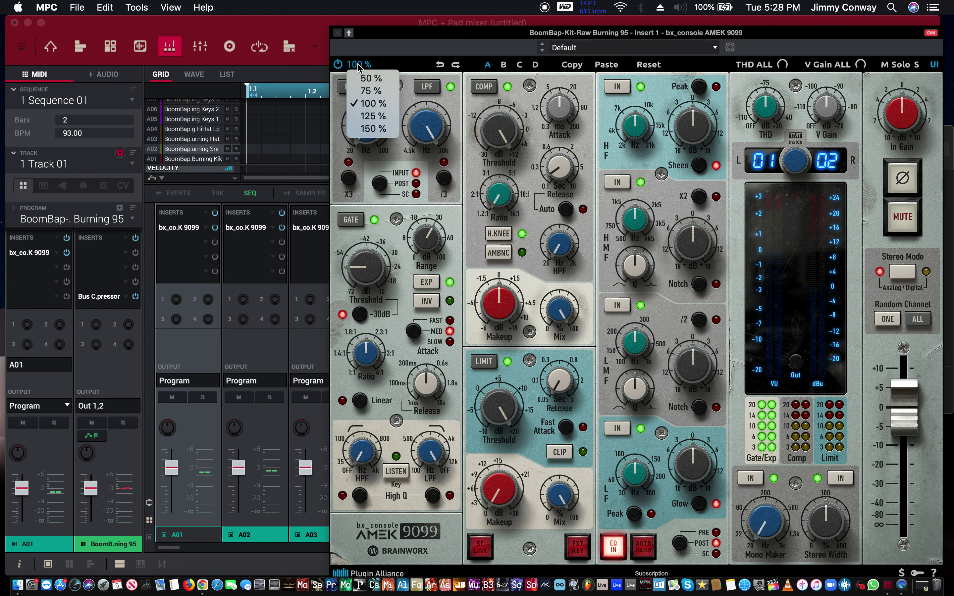
pyautogui.click(366, 103)
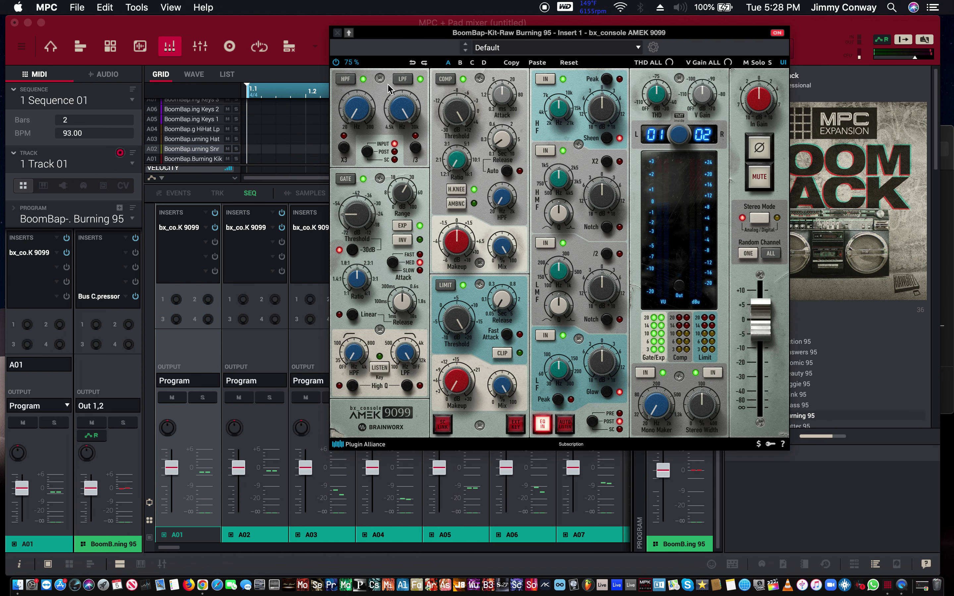
pyautogui.moveTo(377, 34); pyautogui.dragTo(27, 16)
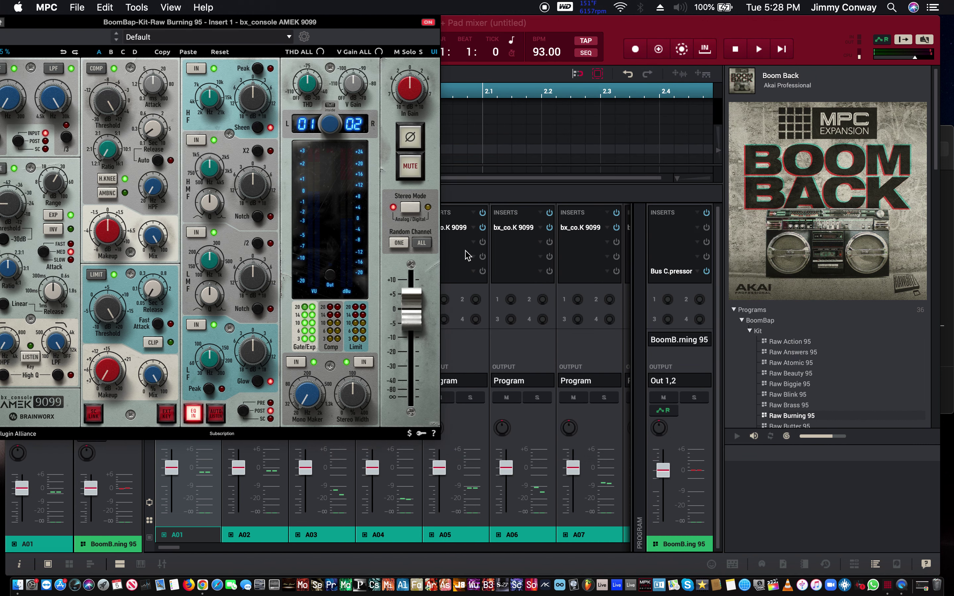
pyautogui.moveTo(353, 25); pyautogui.dragTo(133, 26)
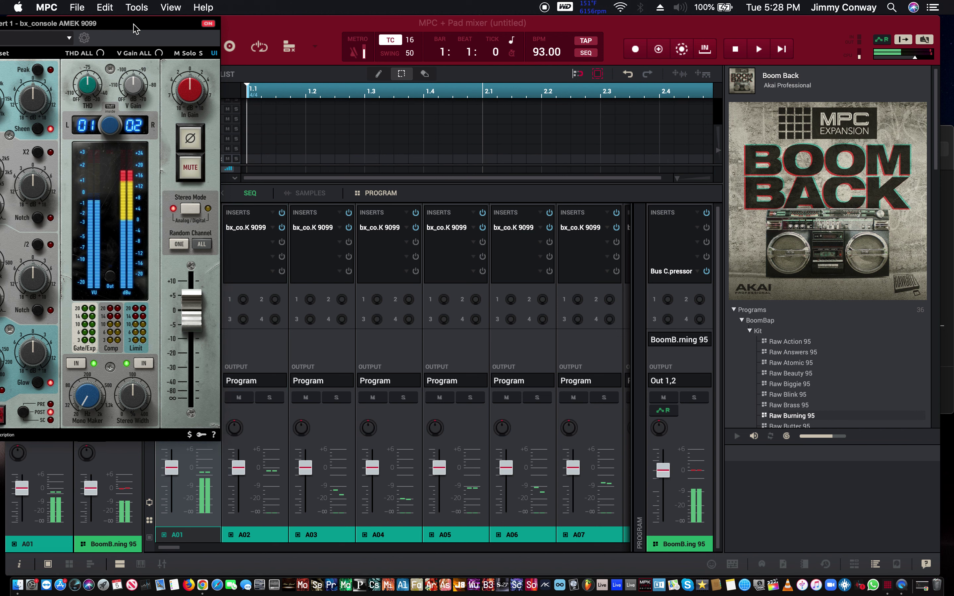
# Open pad A02's AMEK 9099 plugin and line its window up next to pad A01's to compare the two channel strips
pyautogui.click(243, 231)
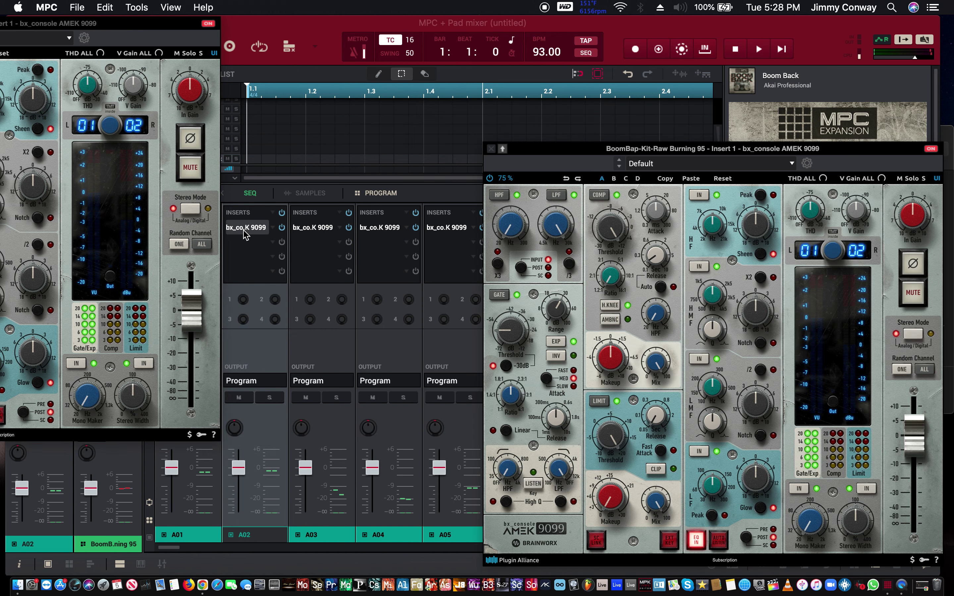
pyautogui.moveTo(560, 150); pyautogui.dragTo(268, 31)
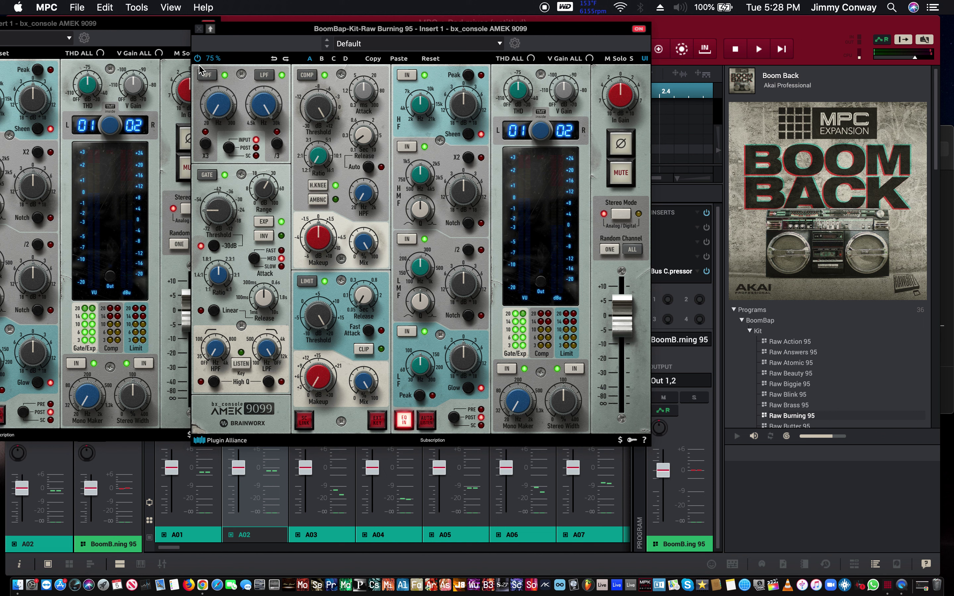
pyautogui.moveTo(247, 28); pyautogui.dragTo(476, 24)
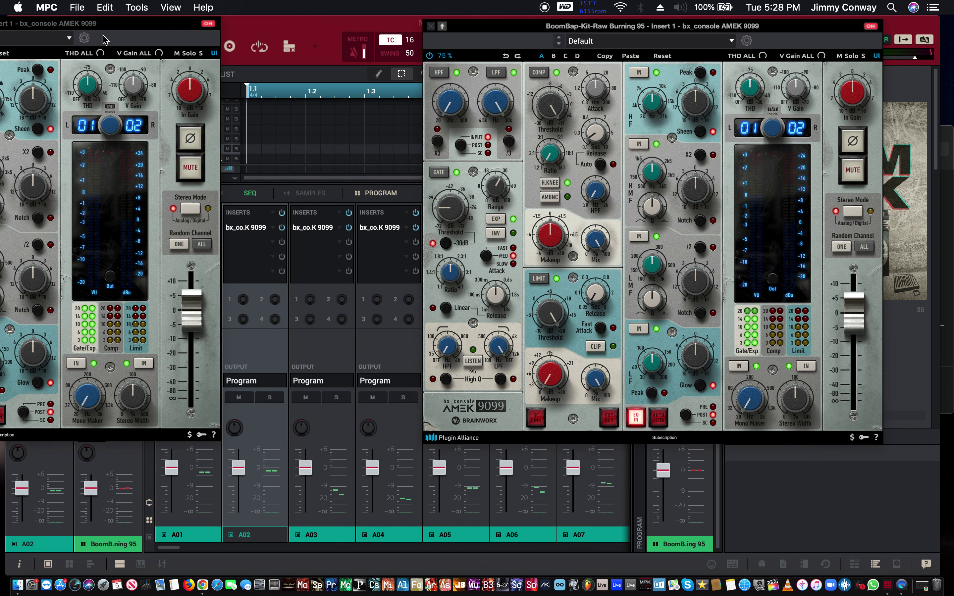
pyautogui.moveTo(107, 19); pyautogui.dragTo(303, 7)
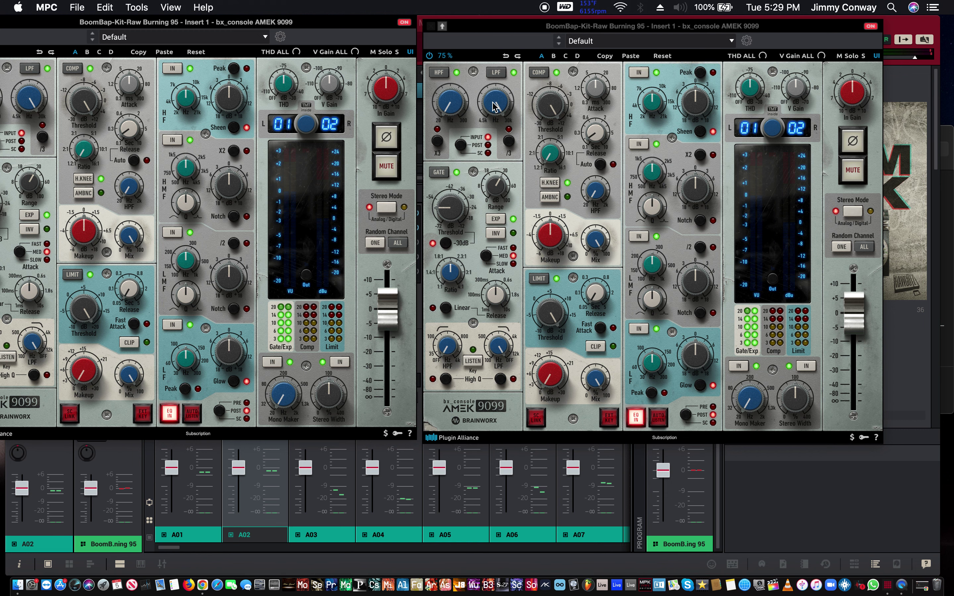
pyautogui.moveTo(486, 24); pyautogui.dragTo(815, 52)
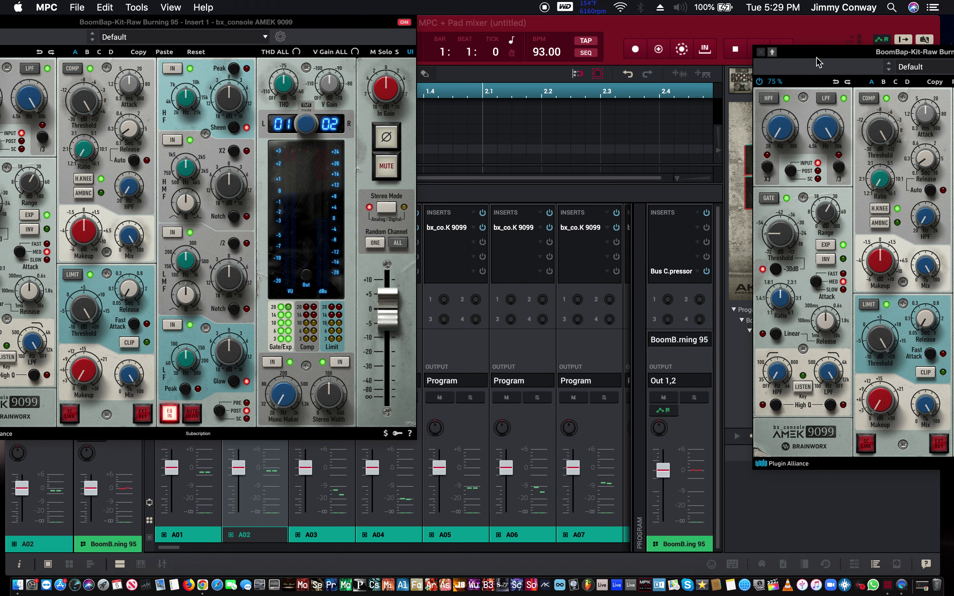
pyautogui.moveTo(818, 51); pyautogui.dragTo(346, 6)
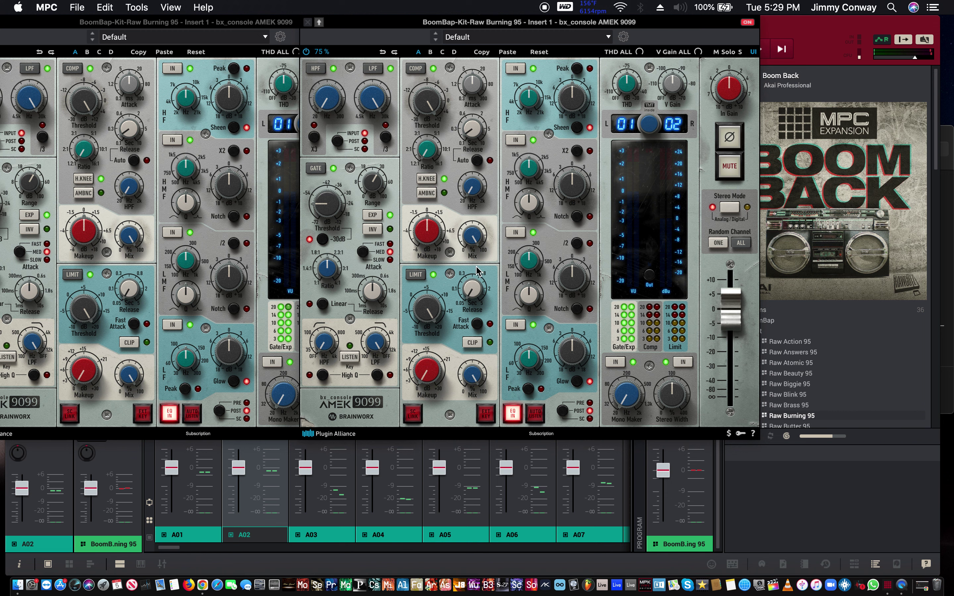
# Close pad A02's plugin window and move pad A01's AMEK 9099 window out of the way to uncover the mixer
pyautogui.click(333, 22)
pyautogui.moveTo(333, 19); pyautogui.dragTo(351, 22)
pyautogui.click(328, 23)
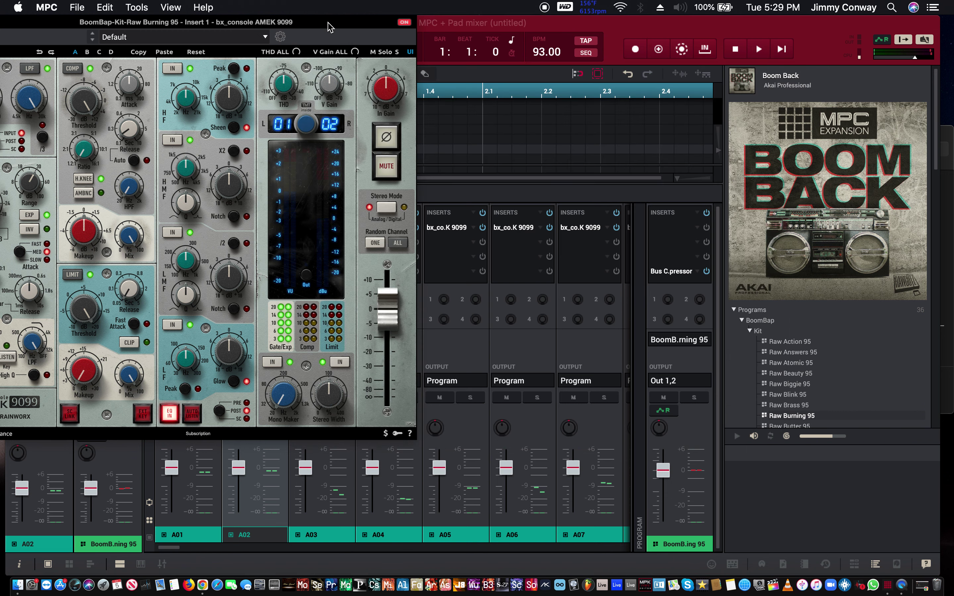
pyautogui.moveTo(150, 35); pyautogui.dragTo(888, 556)
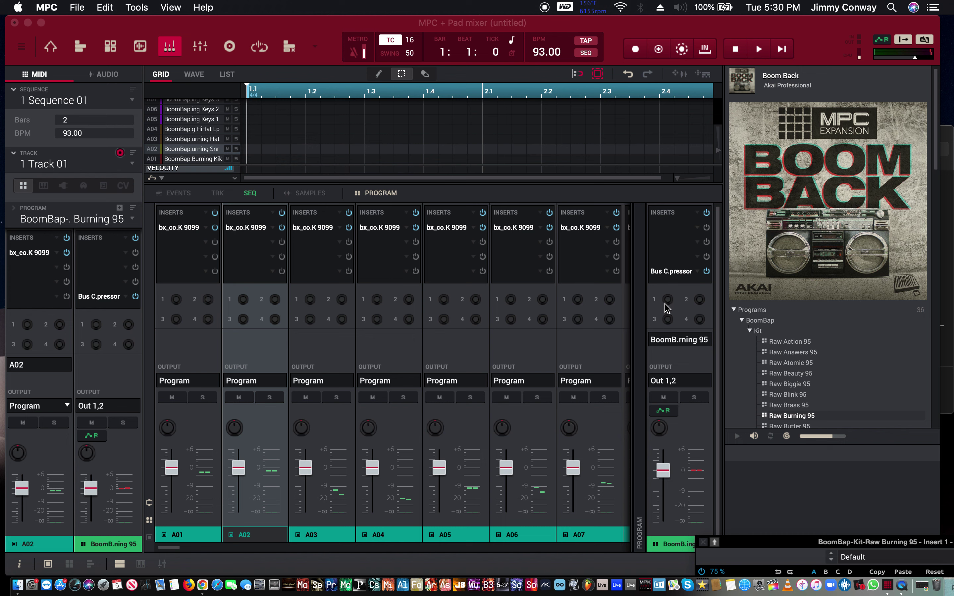
# Remove the Bus Compressor from the Raw Burning 95 program's insert and return the pad mixer to the first pads
pyautogui.hscroll(15, 518, 350)
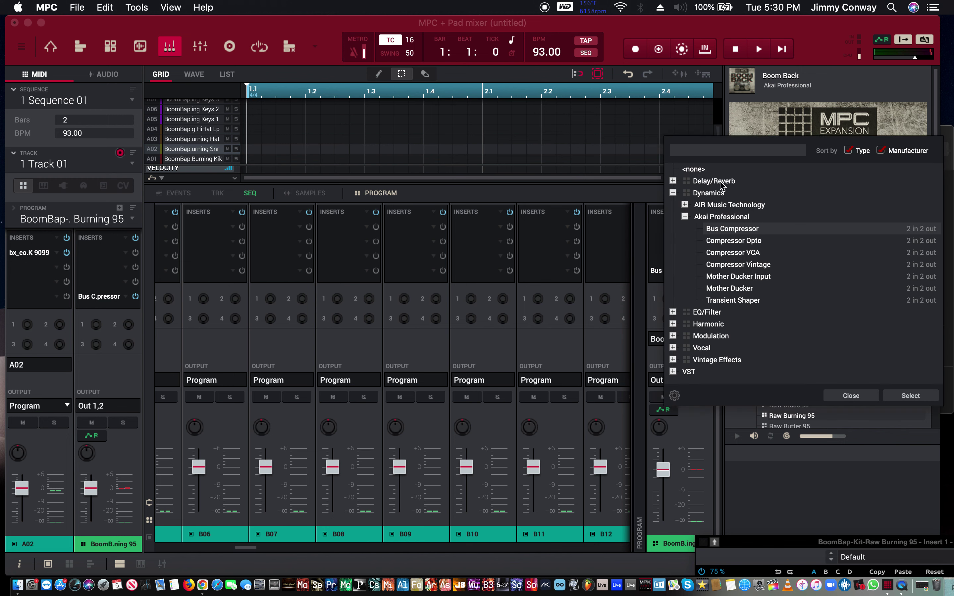
pyautogui.doubleClick(708, 172)
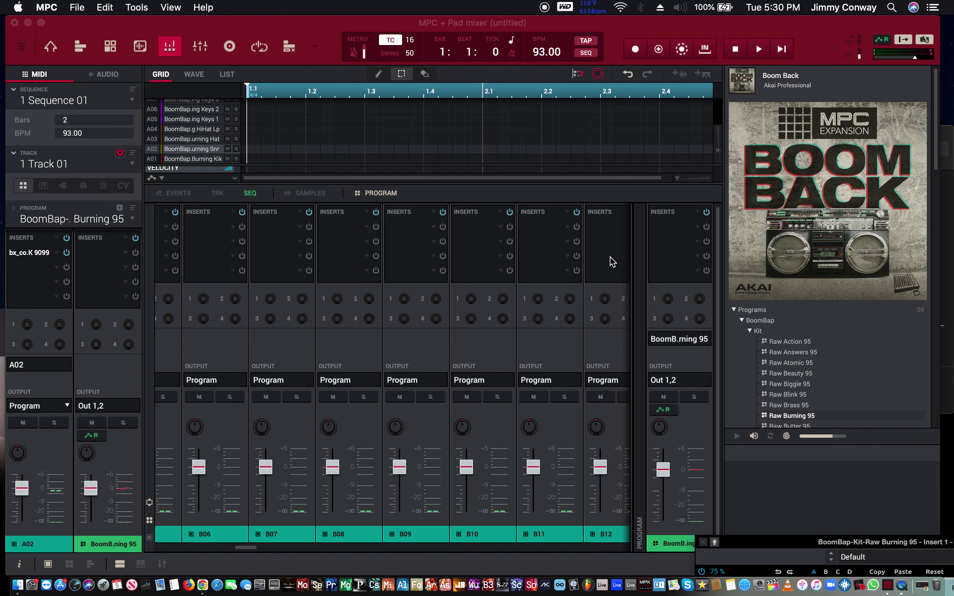
pyautogui.hscroll(10, 578, 265)
pyautogui.hscroll(10, 579, 266)
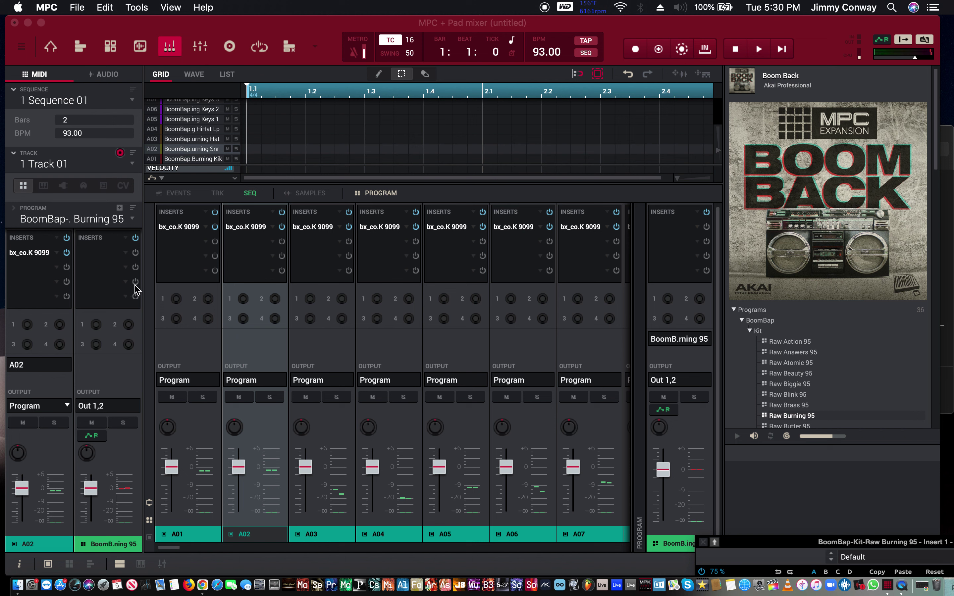
# Load Plugin Alliance's bx_limiter True Peak into the last insert slot of the Raw Burning 95 program strip
pyautogui.click(128, 299)
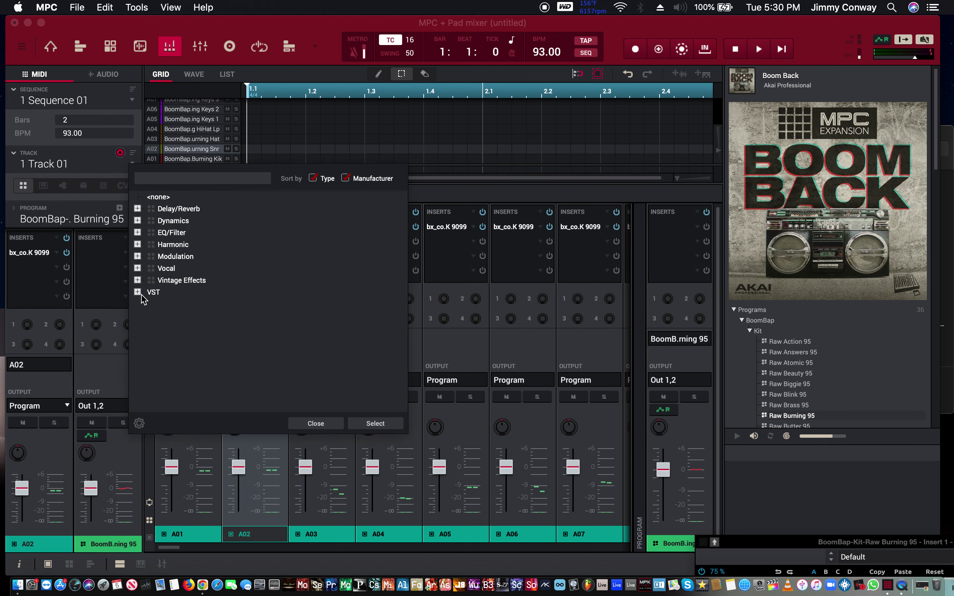
pyautogui.click(137, 293)
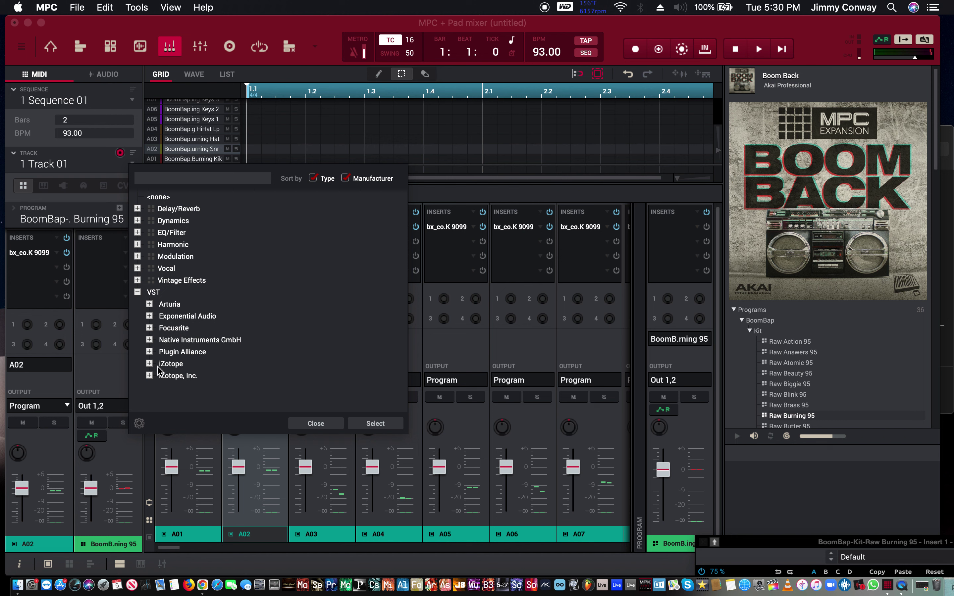
pyautogui.click(150, 352)
pyautogui.scroll(-15, 172, 366)
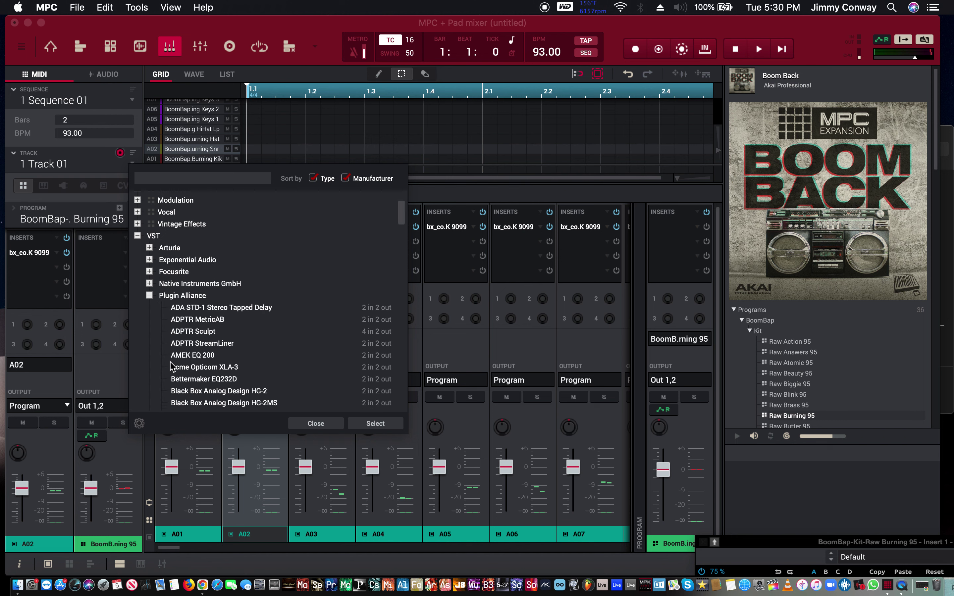
pyautogui.scroll(-15, 172, 367)
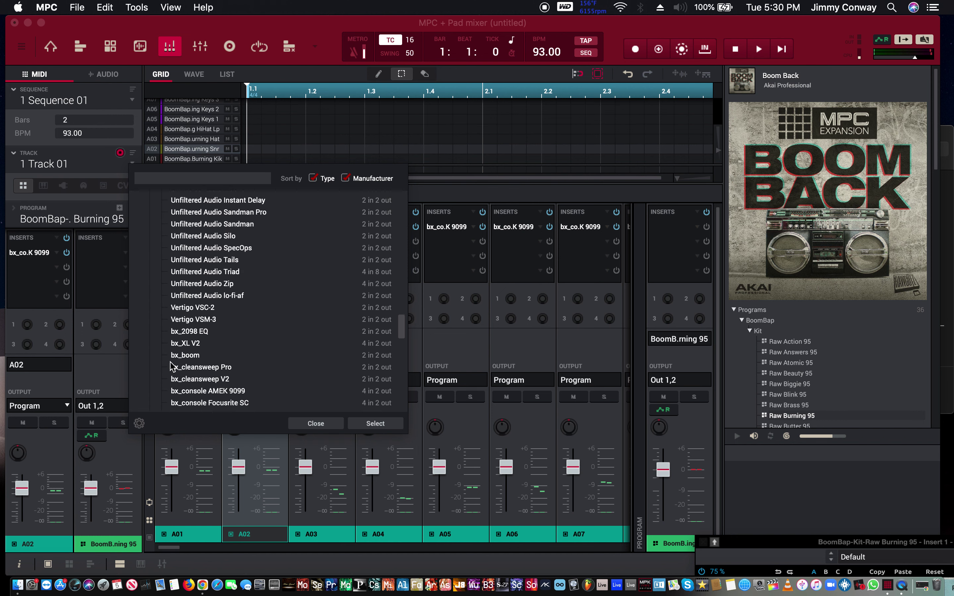
pyautogui.click(175, 179)
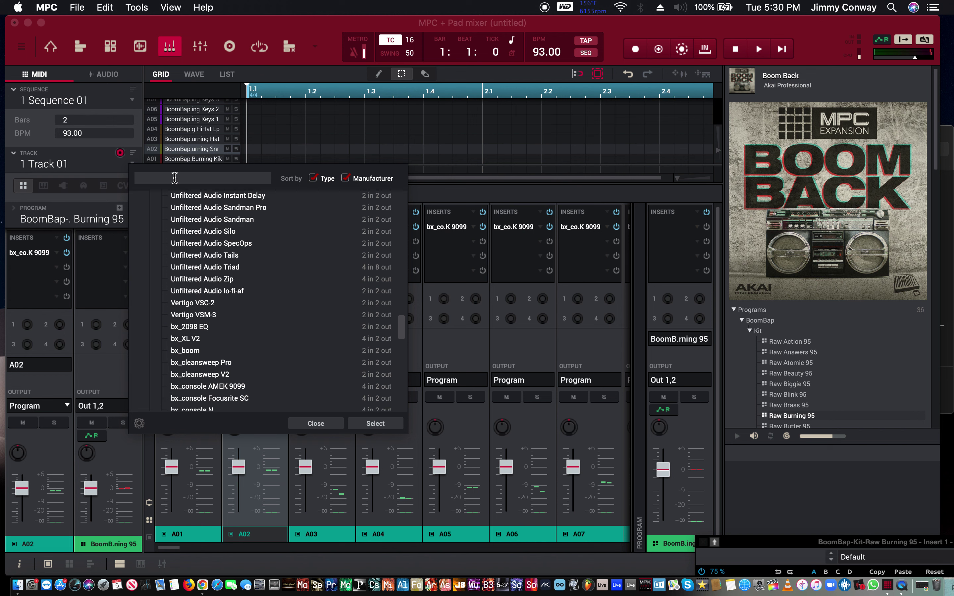
pyautogui.write('peak')
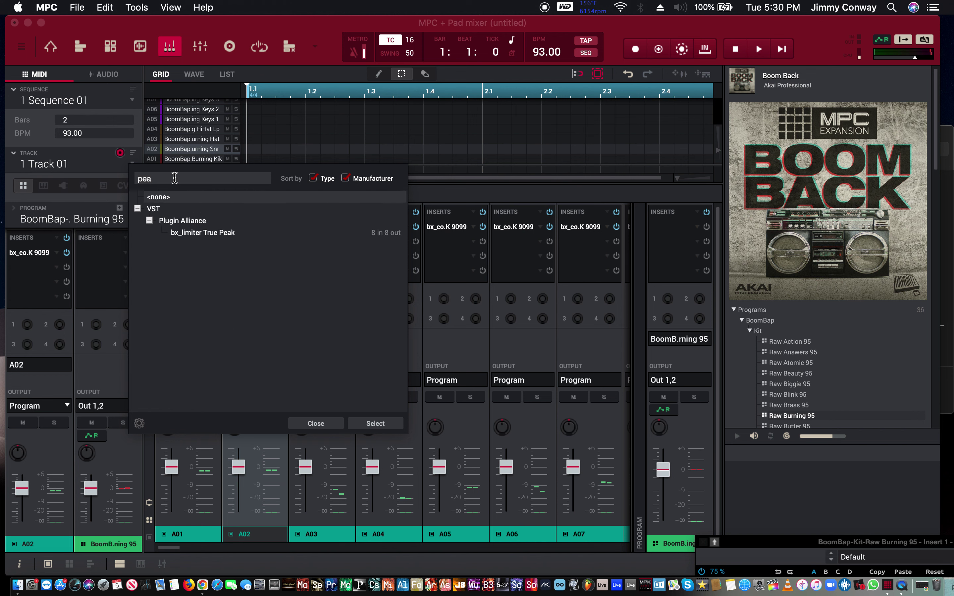
pyautogui.doubleClick(193, 232)
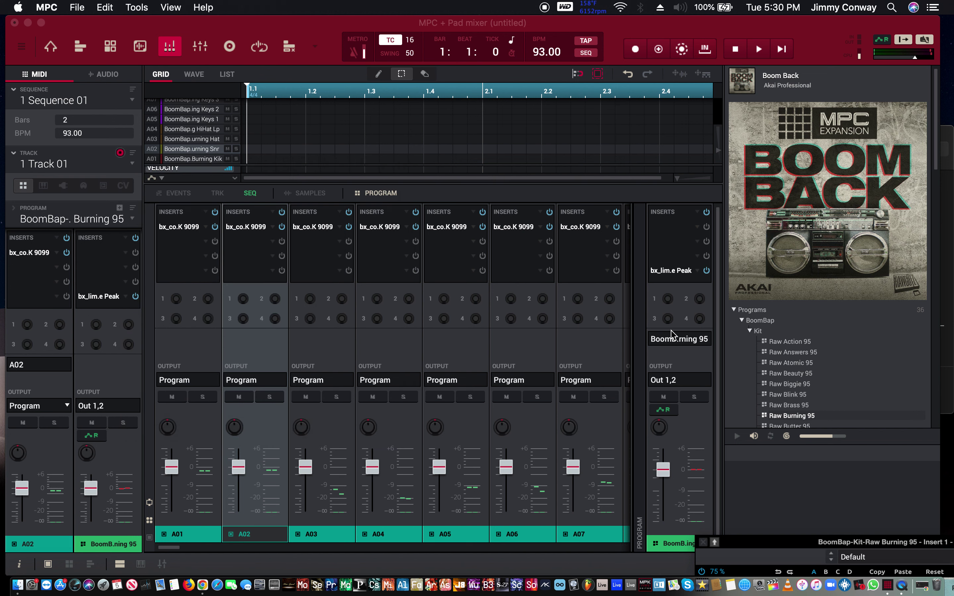
# Open the program's bx_limiter True Peak, load its XL 99 preset and close the plugin window
pyautogui.doubleClick(683, 278)
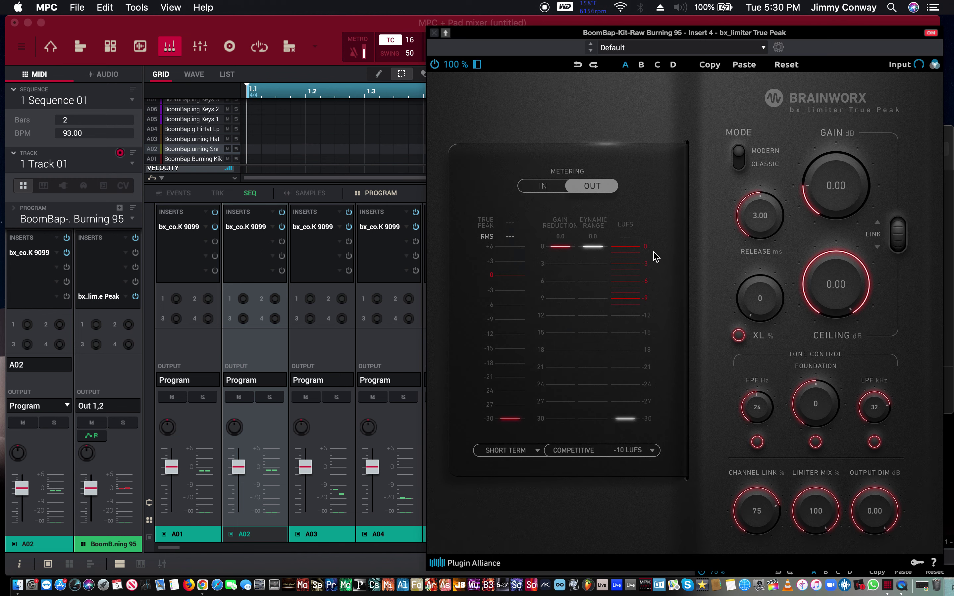
pyautogui.click(631, 50)
pyautogui.scroll(-10, 638, 104)
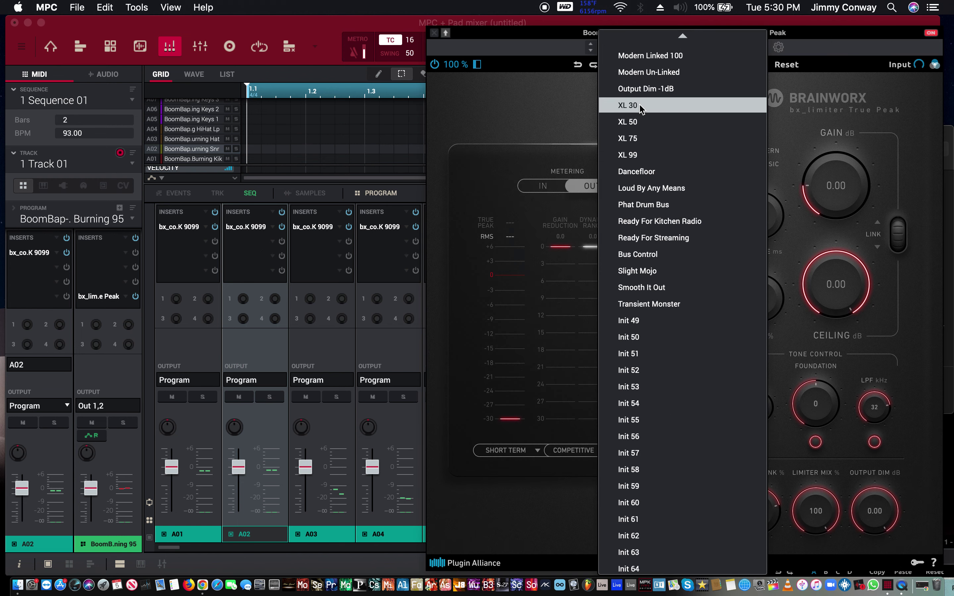
pyautogui.click(639, 155)
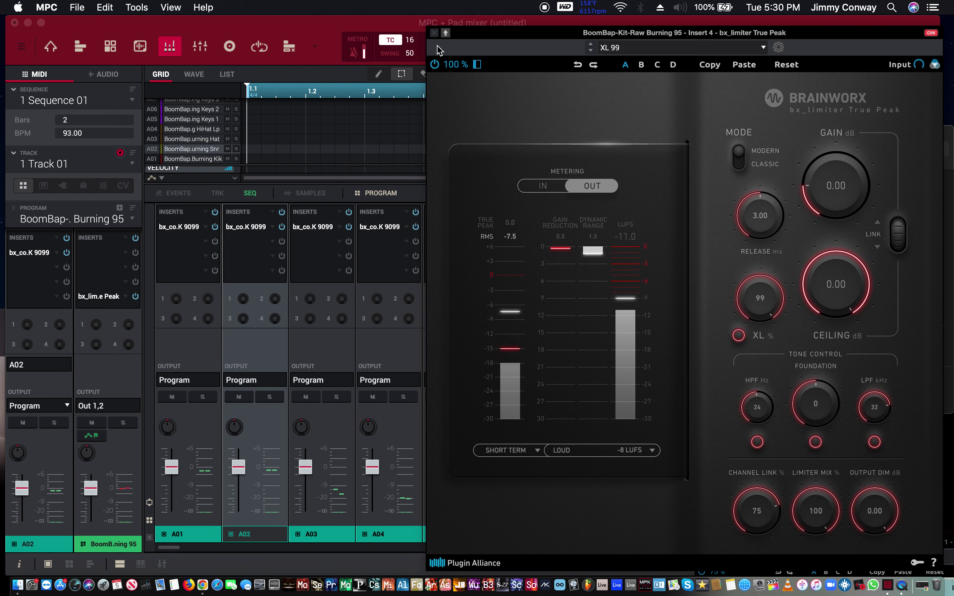
pyautogui.click(433, 32)
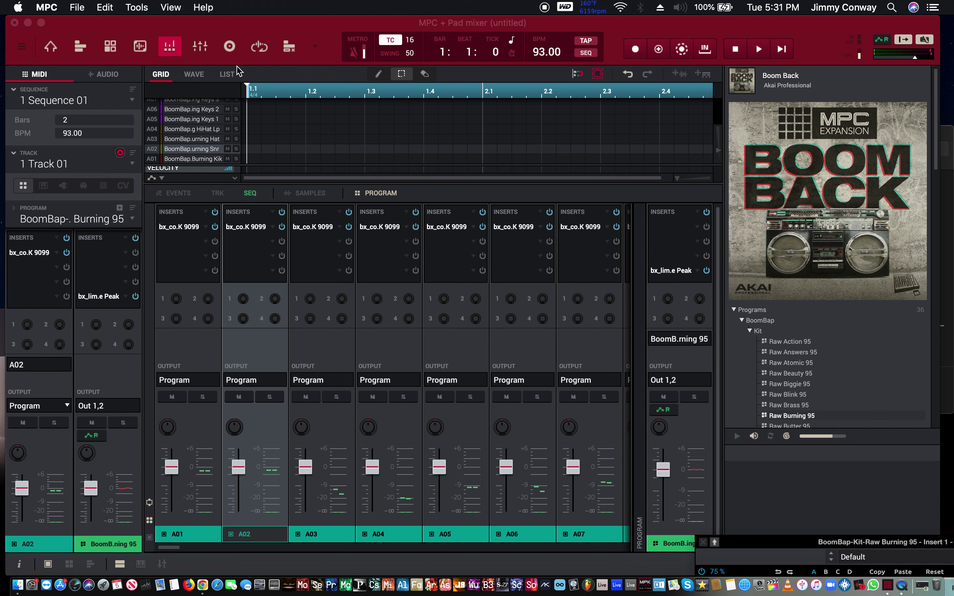
pyautogui.moveTo(157, 25); pyautogui.dragTo(185, 52)
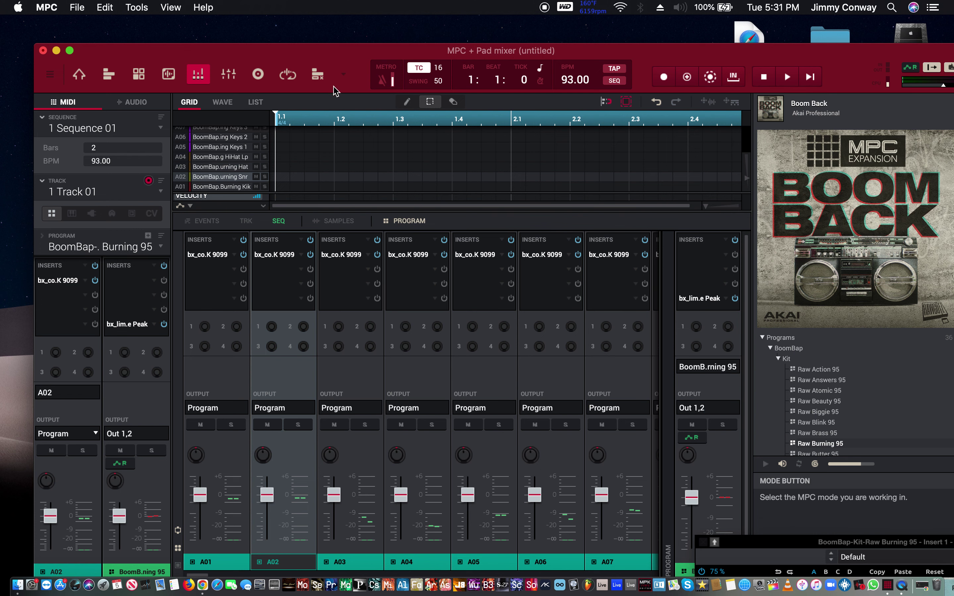
pyautogui.moveTo(268, 50); pyautogui.dragTo(235, 16)
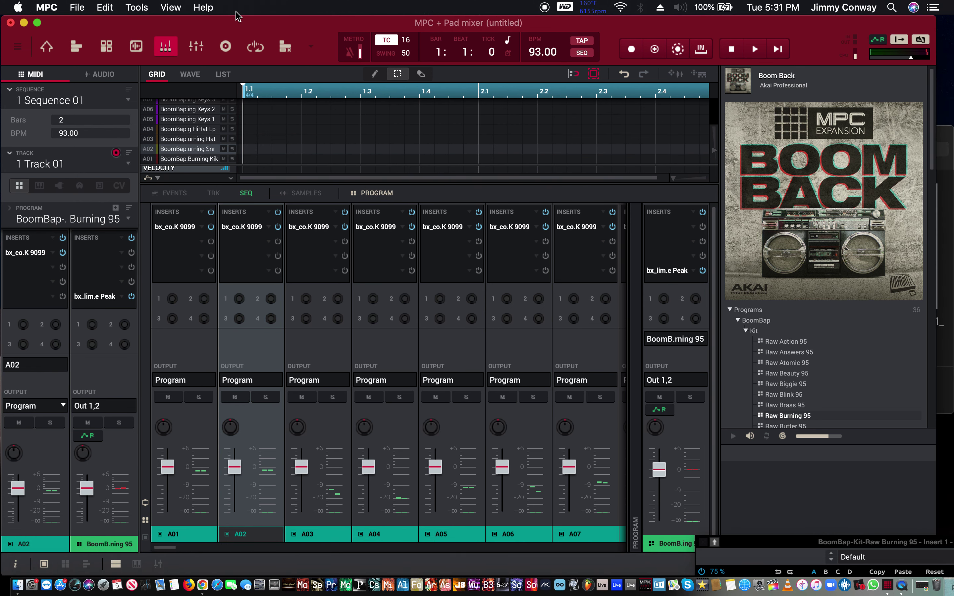
# Start saving the project under a new name and create the folder MPC BOOM BAP TEMPLATE in the MPC documents folder
pyautogui.click(77, 6)
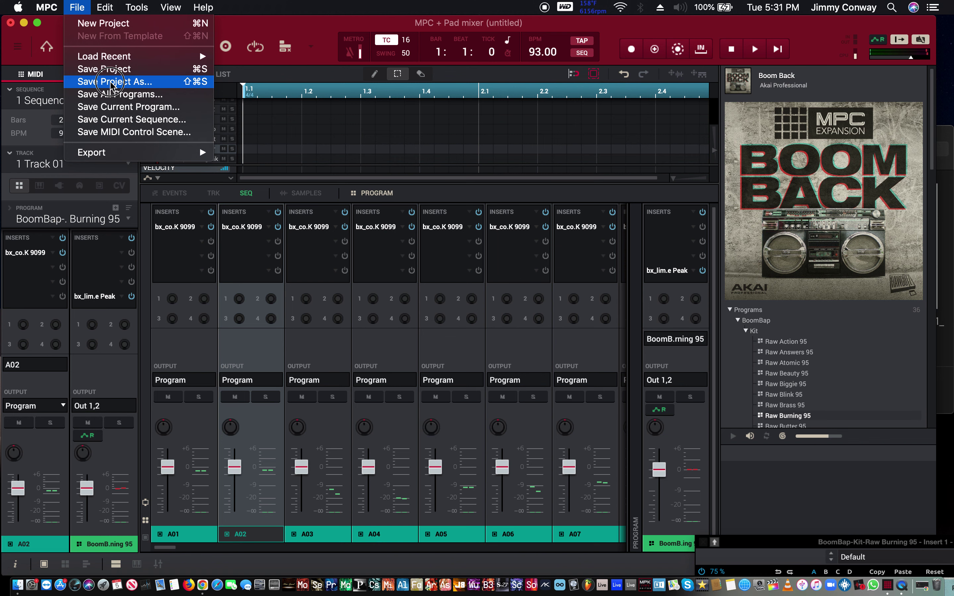
pyautogui.click(112, 81)
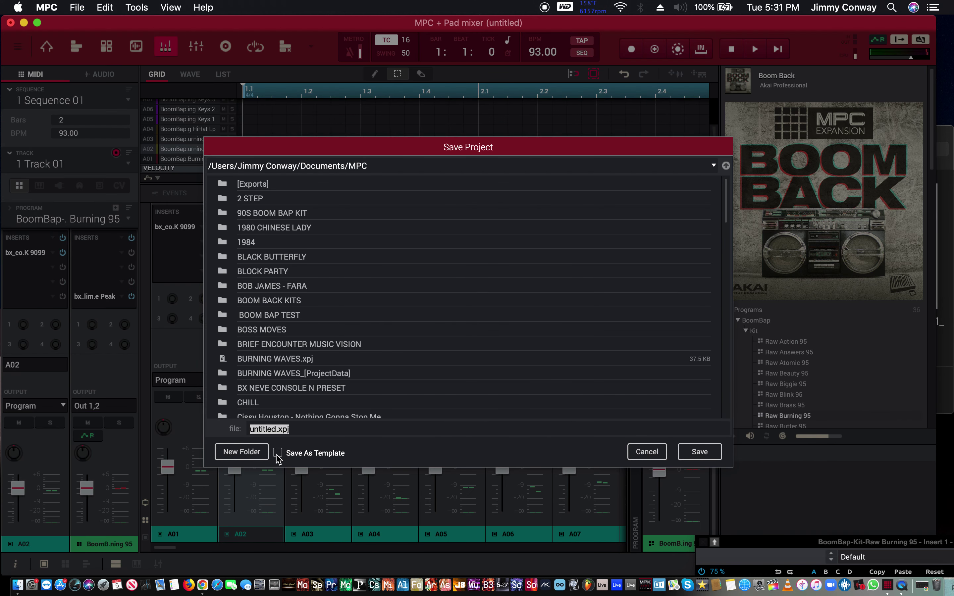
pyautogui.click(249, 451)
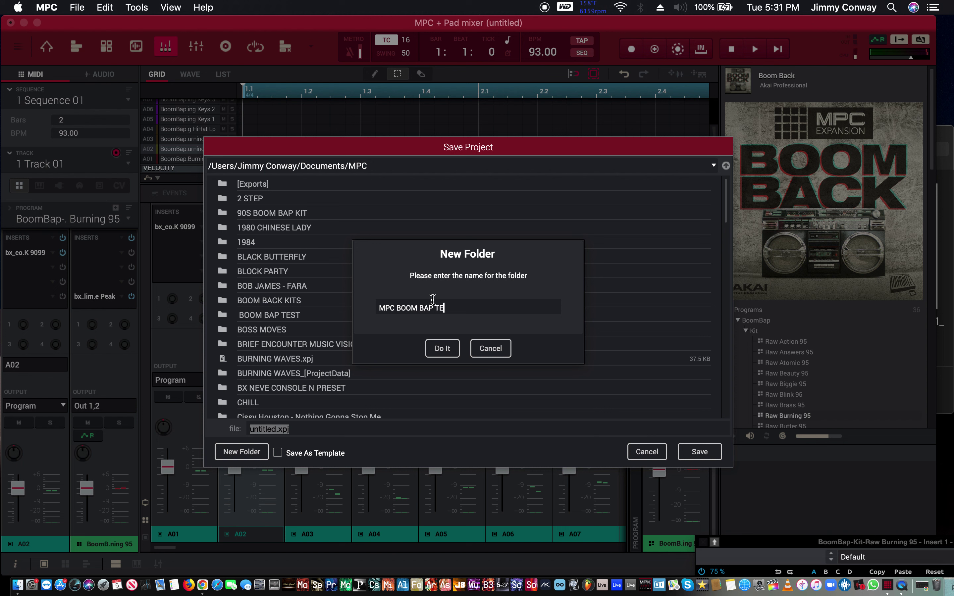
pyautogui.write('MPLATE')
pyautogui.click(441, 349)
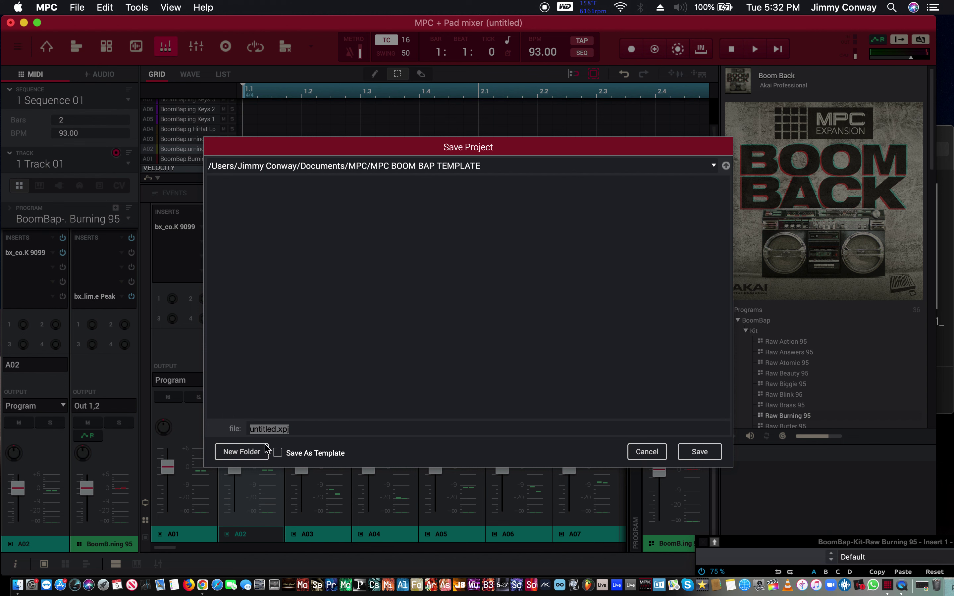
# Name the project file MPC TEMPLATE DEMO.xpj and save it as a template in the new folder
pyautogui.click(276, 429)
pyautogui.click(276, 429)
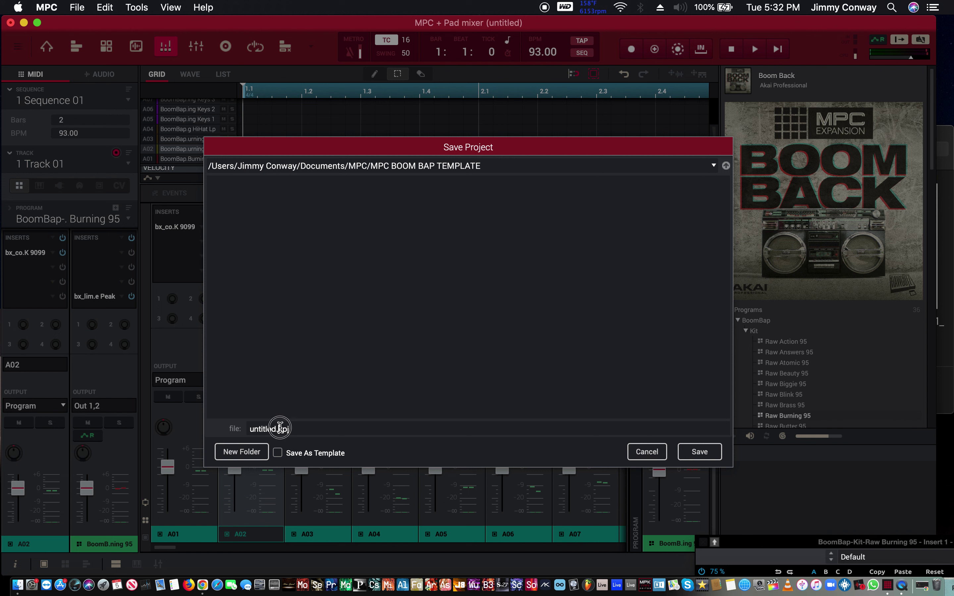
pyautogui.click(274, 429)
pyautogui.doubleClick(274, 429)
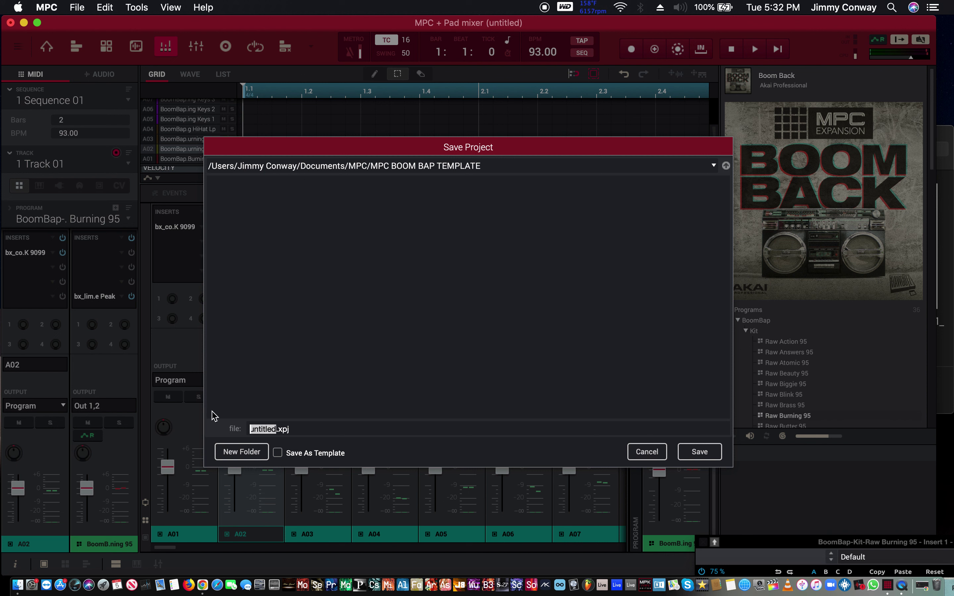
pyautogui.write('MPC')
pyautogui.write('TEMPLATE ')
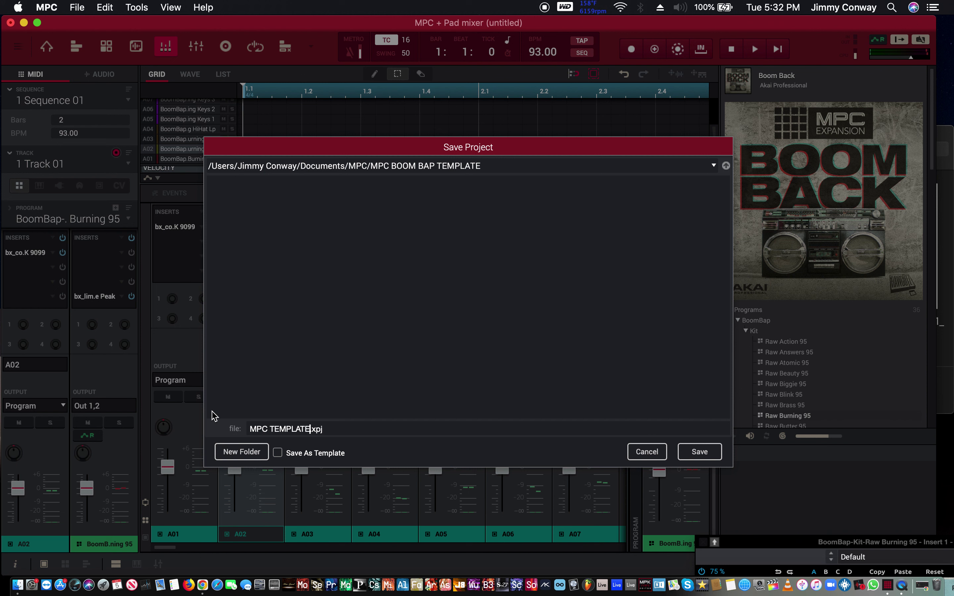
pyautogui.write('DEMO')
pyautogui.click(278, 453)
pyautogui.click(699, 452)
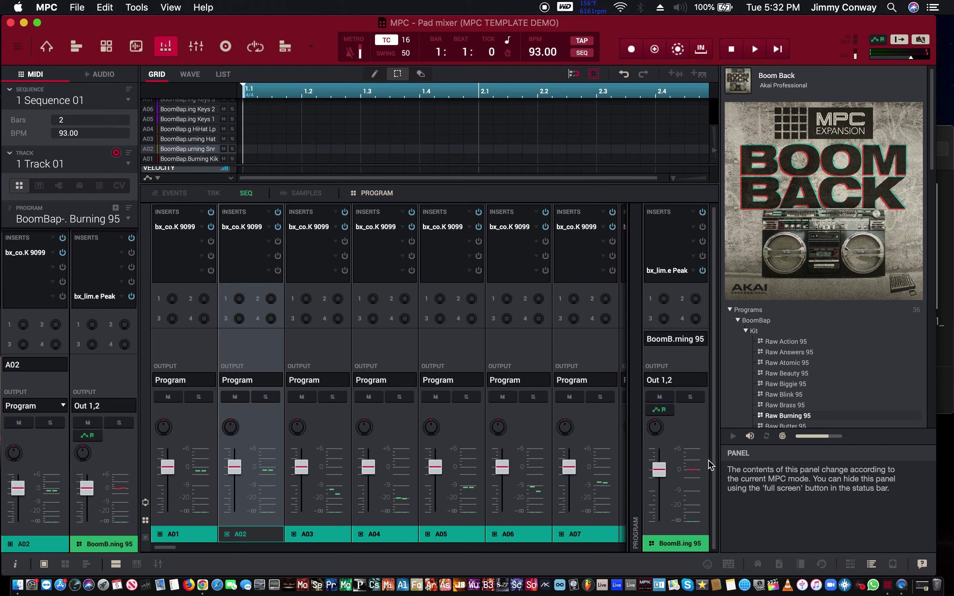
# Quit MPC and QuickTime Player, closing the BREAK BEATS folder window between them
pyautogui.press('super+q')
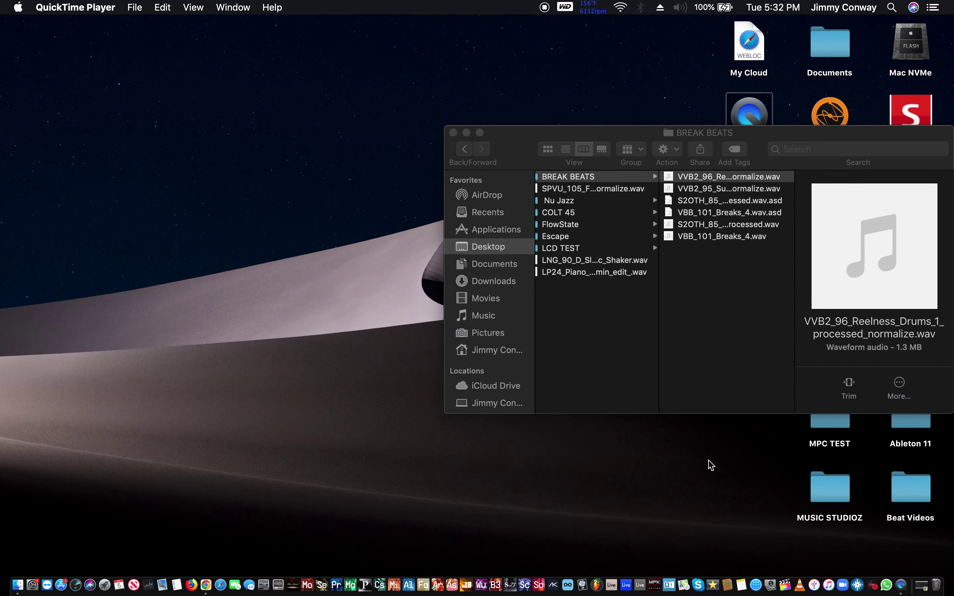
pyautogui.click(453, 132)
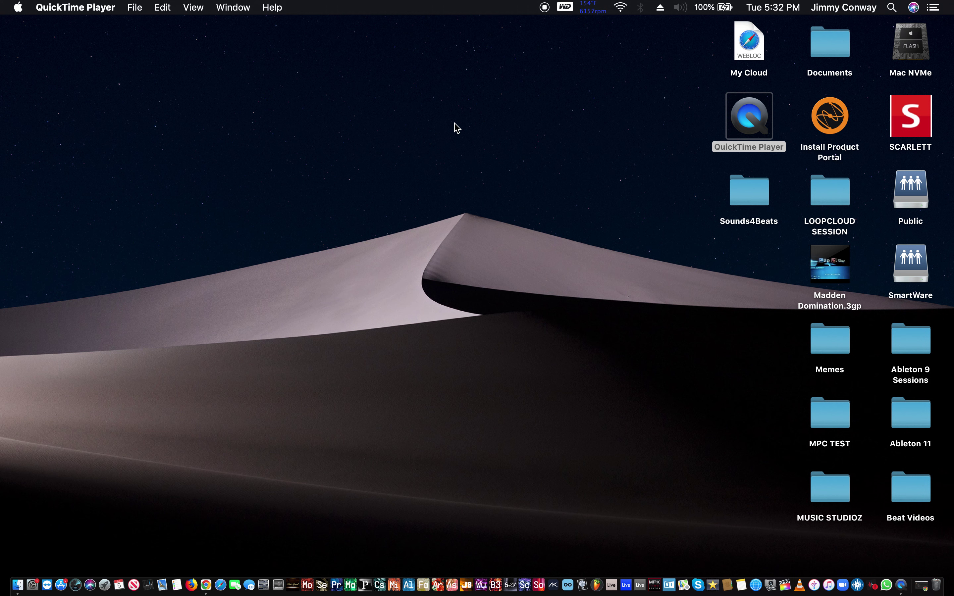
pyautogui.press('super+q')
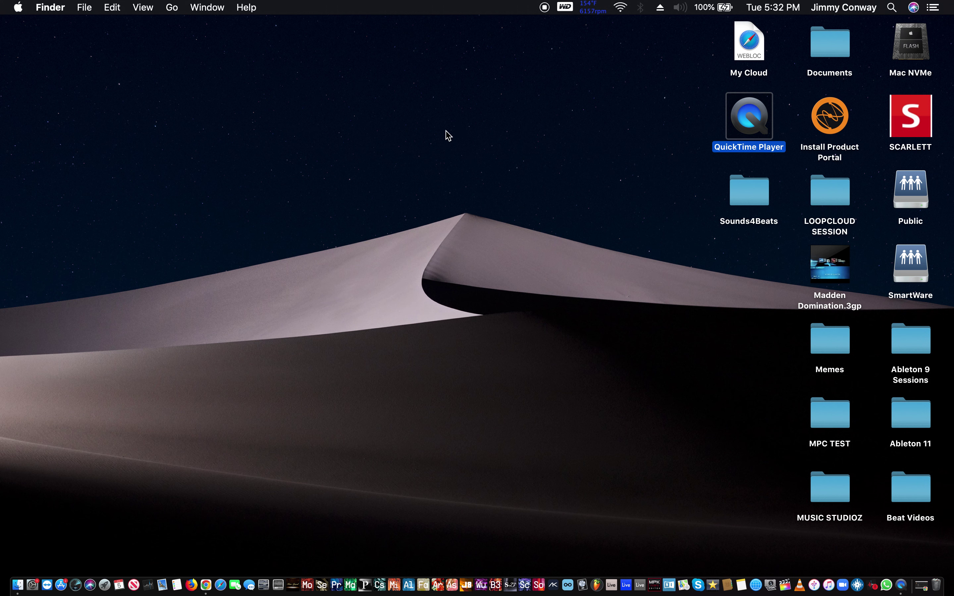
# Open the Applications folder and launch MPC
pyautogui.press('shift+super+a')
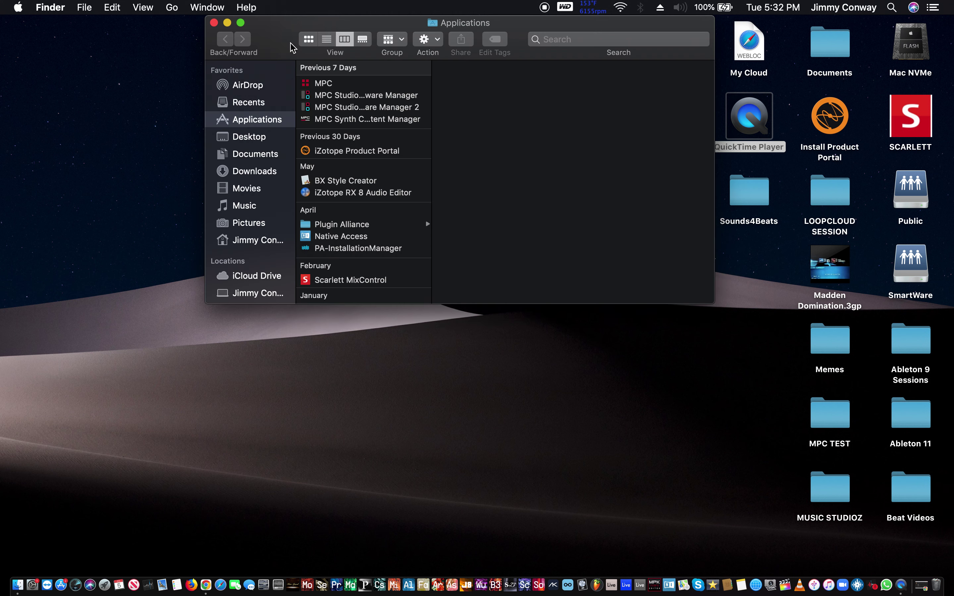
pyautogui.click(312, 82)
pyautogui.doubleClick(311, 82)
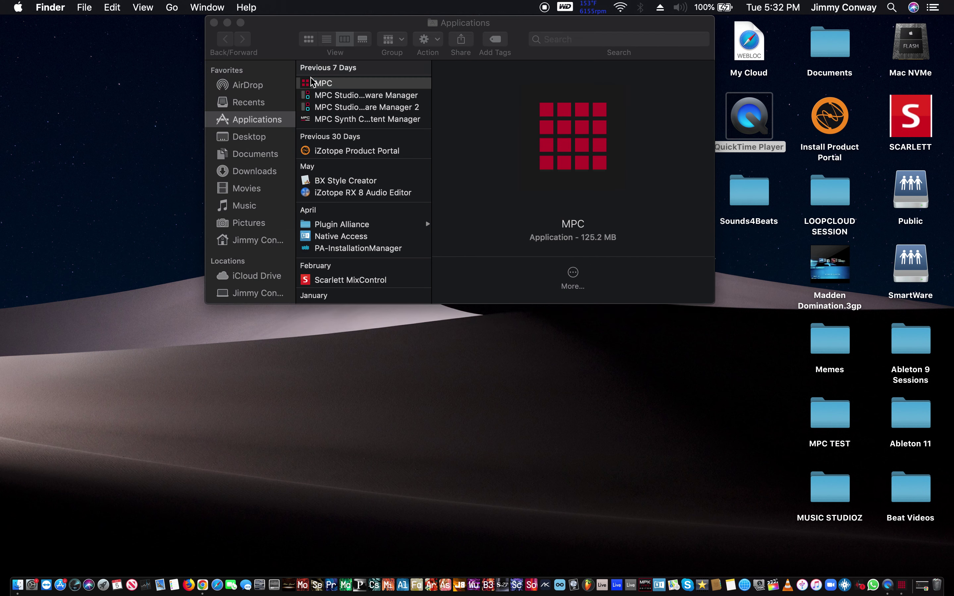
pyautogui.scroll(-1, 311, 82)
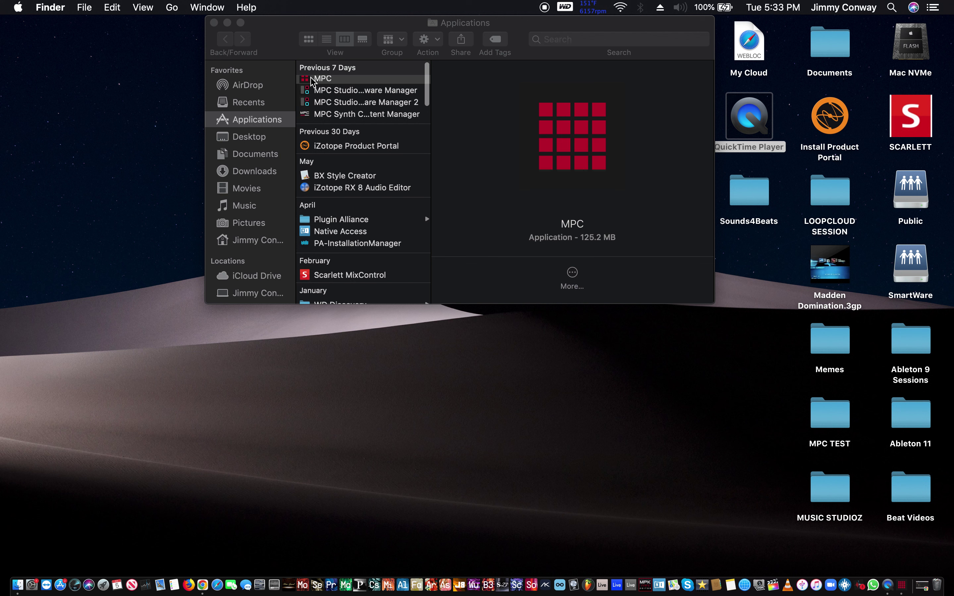
pyautogui.scroll(-1, 312, 82)
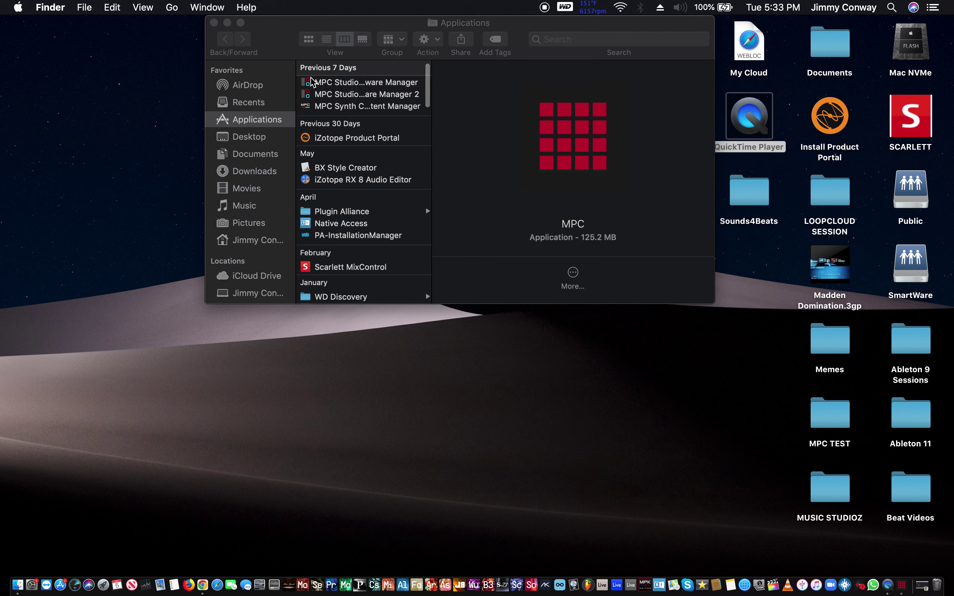
pyautogui.hscroll(1, 312, 82)
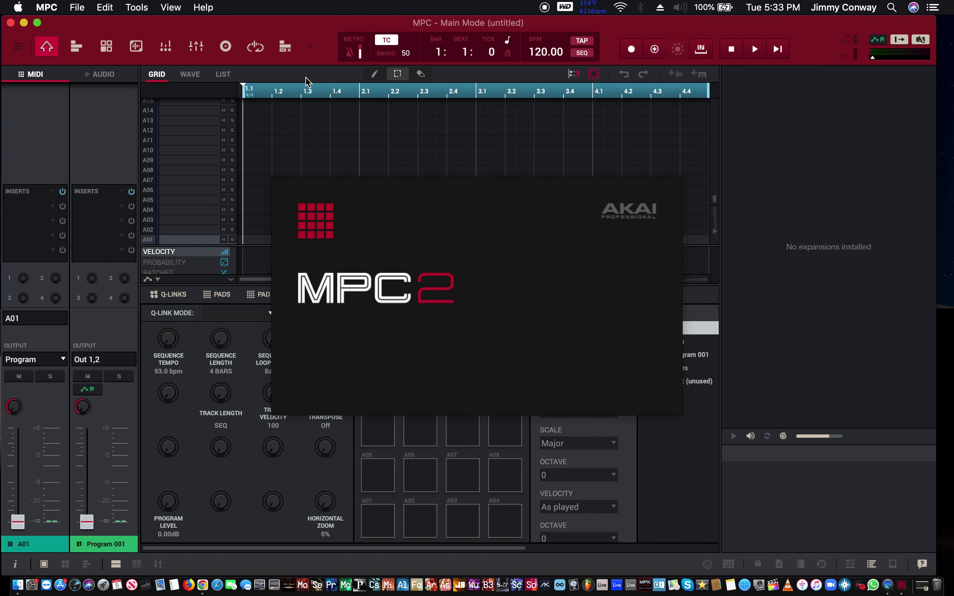
# Open the MPC preferences and show the Project Load/Save settings
pyautogui.click(49, 9)
pyautogui.click(49, 9)
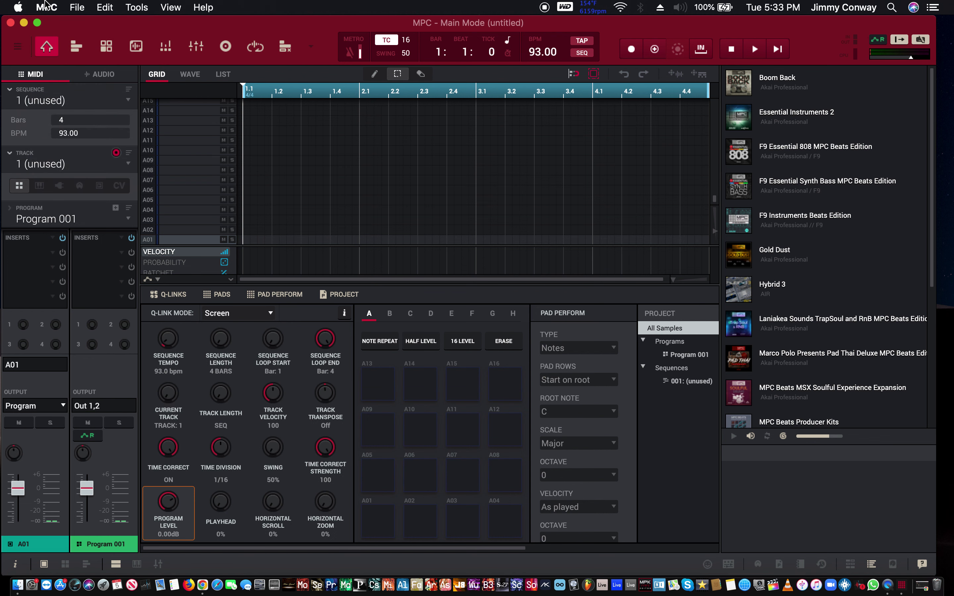
pyautogui.click(49, 8)
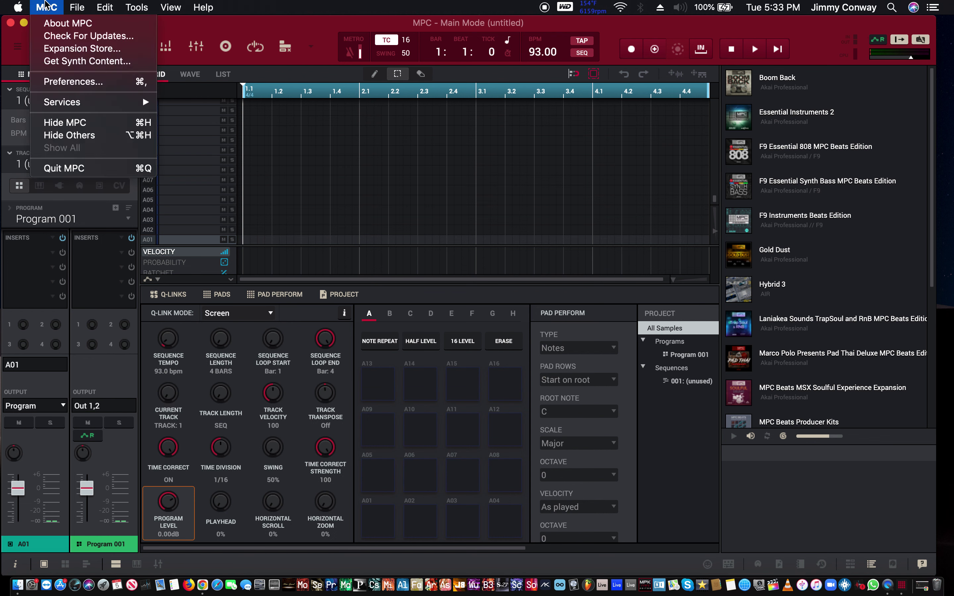
pyautogui.click(65, 83)
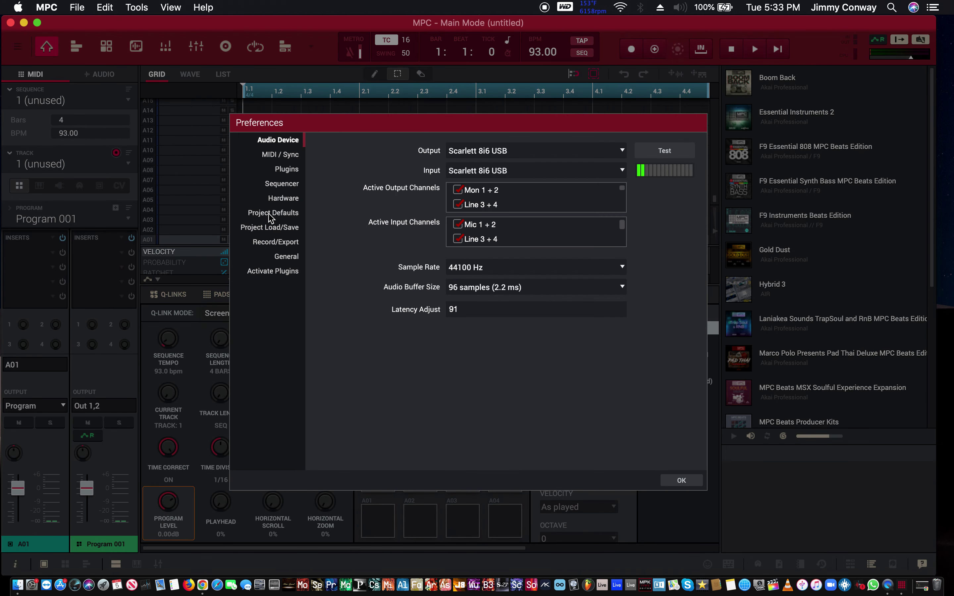
pyautogui.click(273, 215)
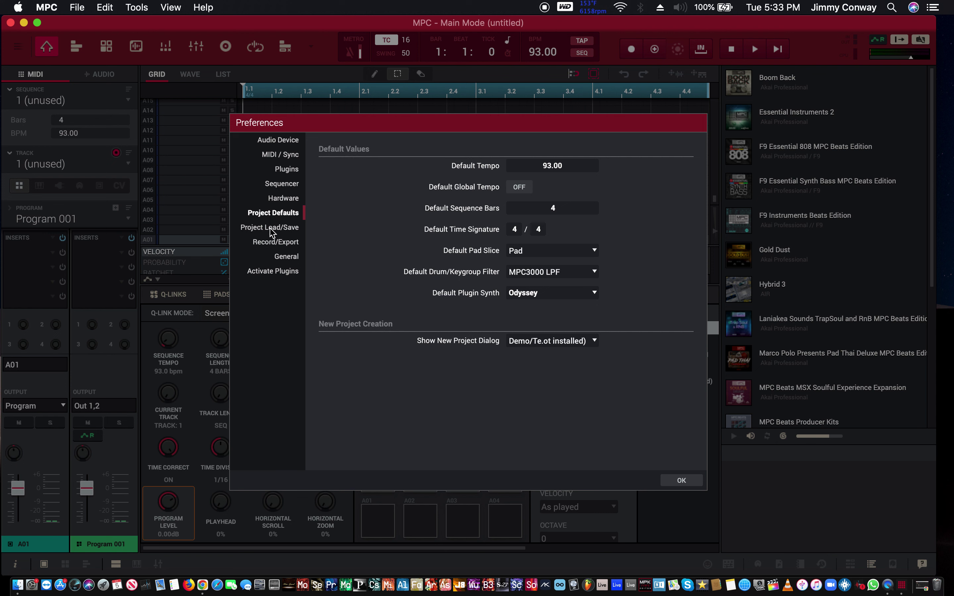
pyautogui.click(272, 228)
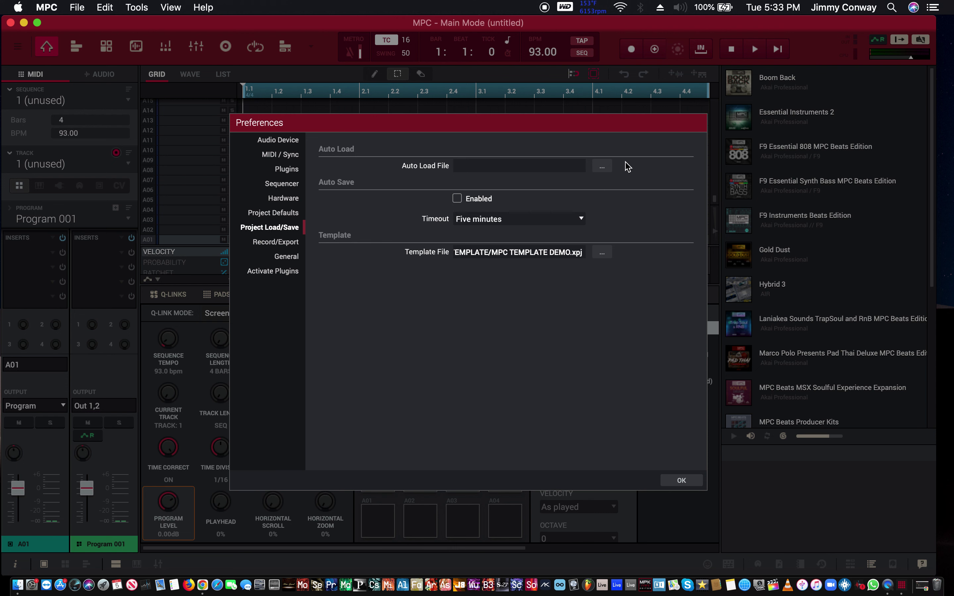
# Set the auto load file to MPC TEMPLATE DEMO.xpj from the MPC BOOM BAP TEMPLATE folder
pyautogui.click(605, 164)
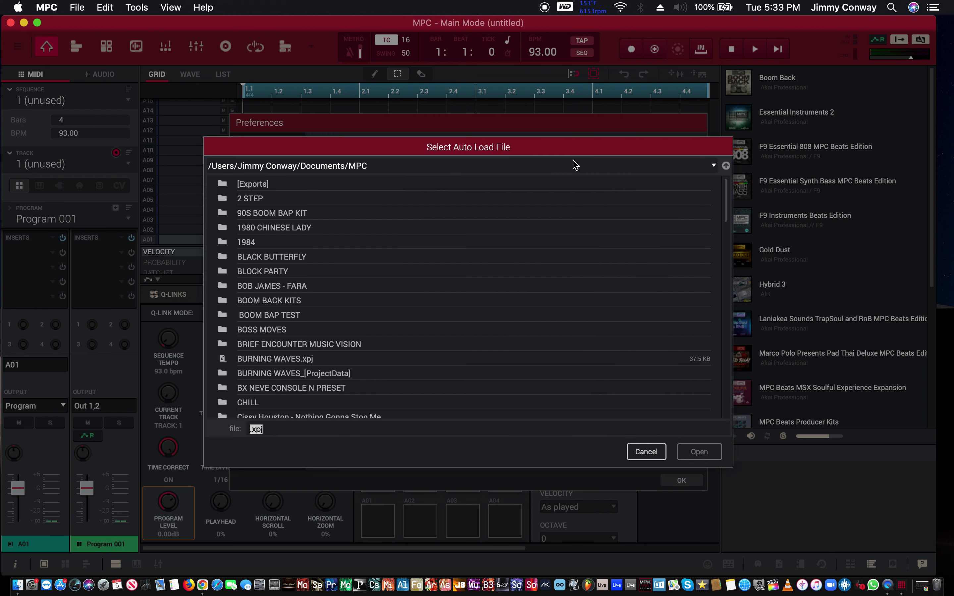
pyautogui.scroll(-20, 286, 213)
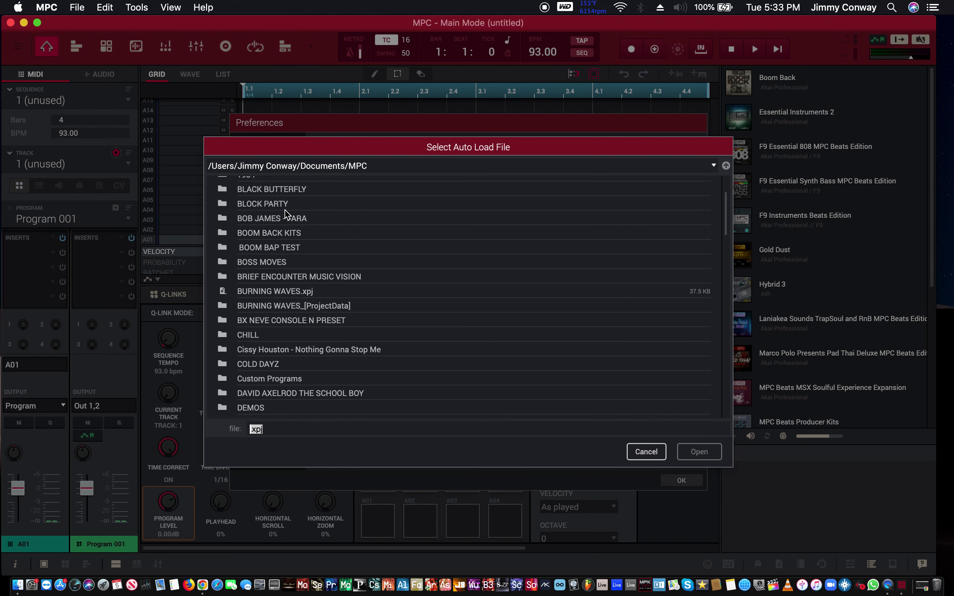
pyautogui.scroll(-10, 286, 214)
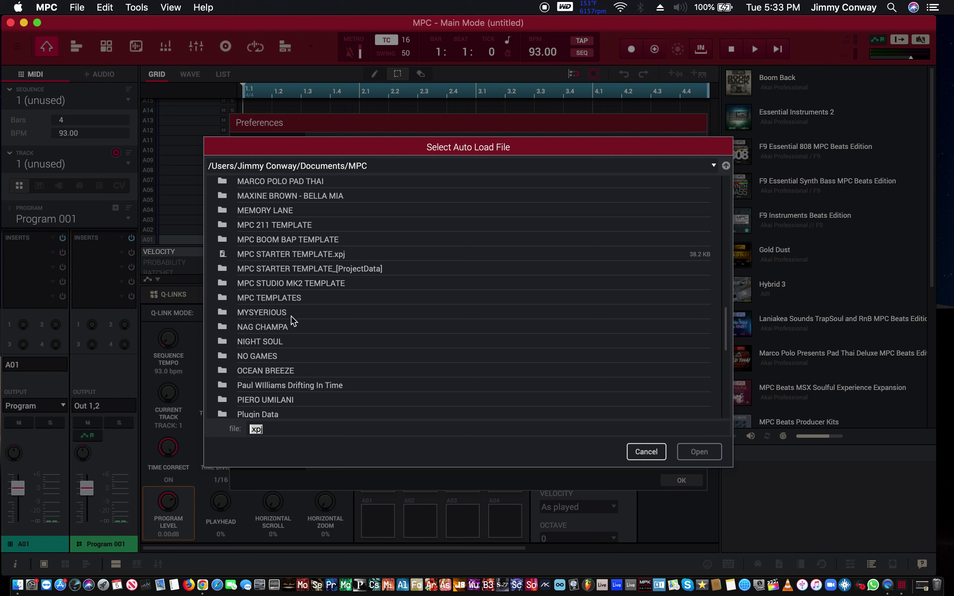
pyautogui.click(280, 241)
pyautogui.doubleClick(279, 241)
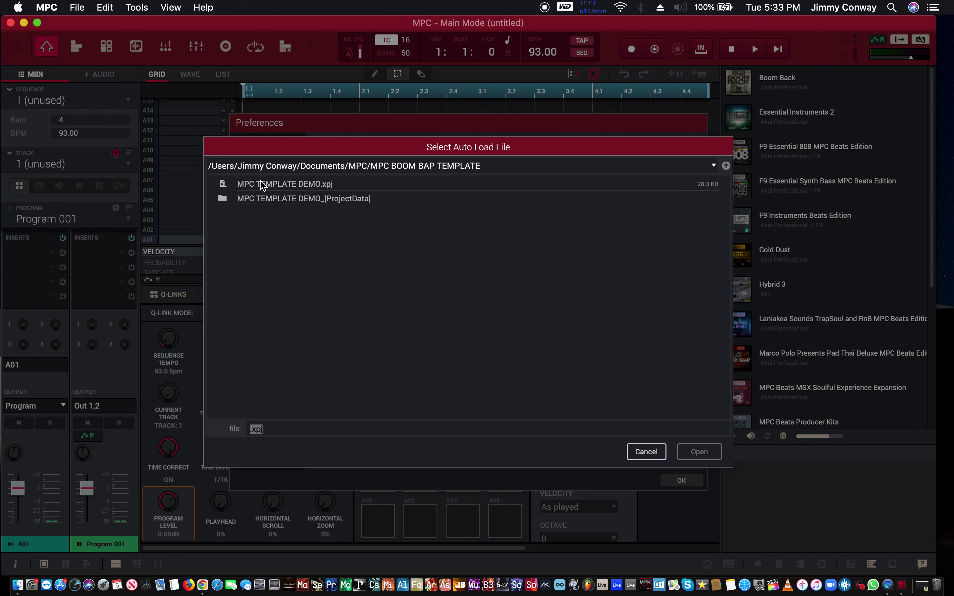
pyautogui.doubleClick(262, 184)
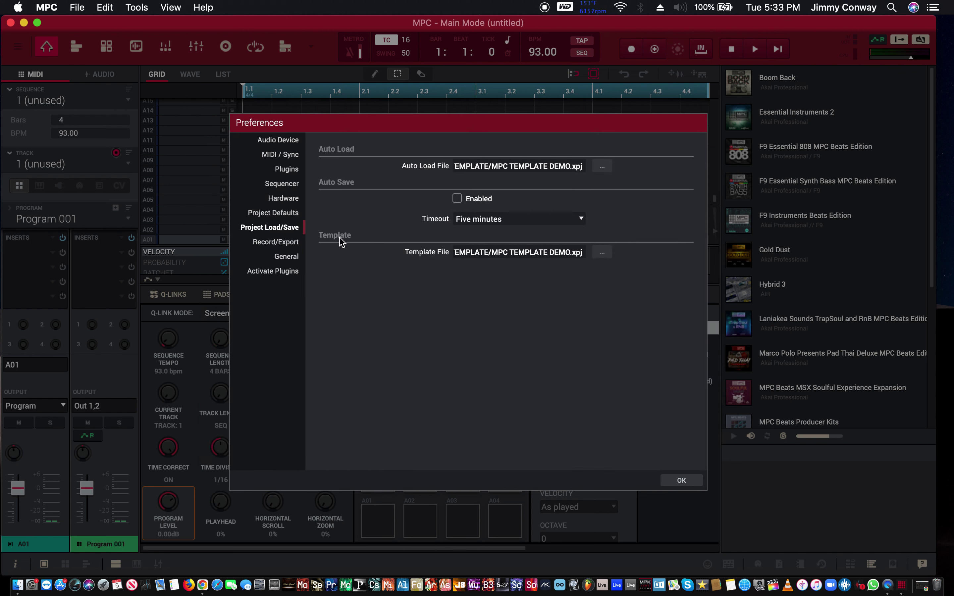
# Set the template file to MPC TEMPLATE DEMO.xpj from the MPC BOOM BAP TEMPLATE folder and accept the preferences
pyautogui.click(603, 254)
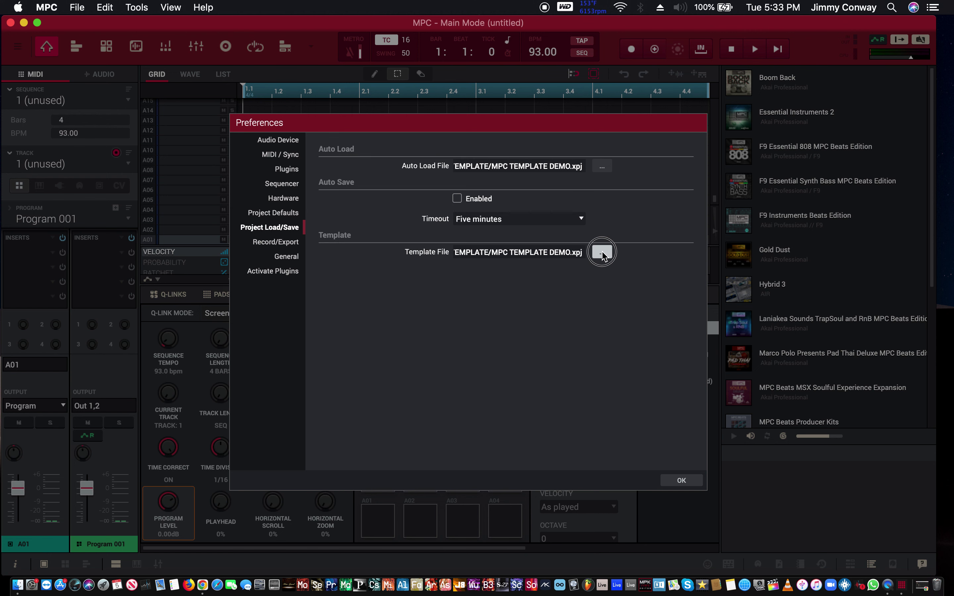
pyautogui.scroll(-3, 324, 222)
pyautogui.scroll(-15, 324, 224)
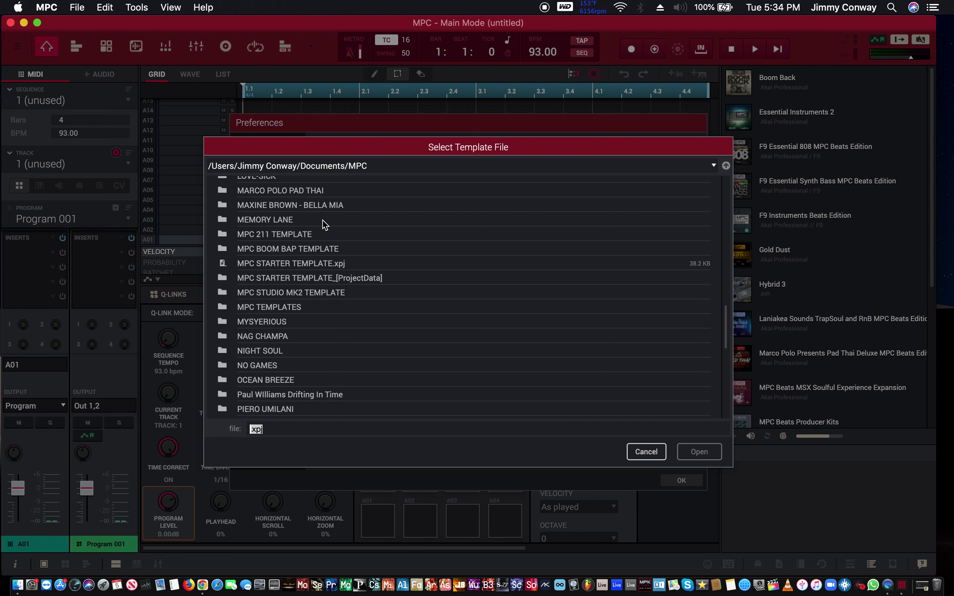
pyautogui.doubleClick(283, 248)
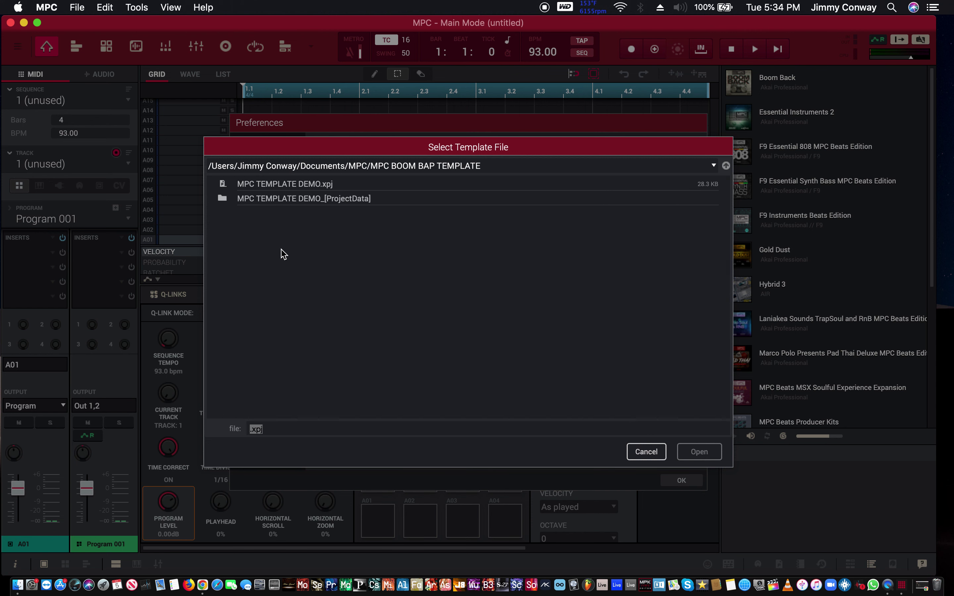
pyautogui.doubleClick(285, 184)
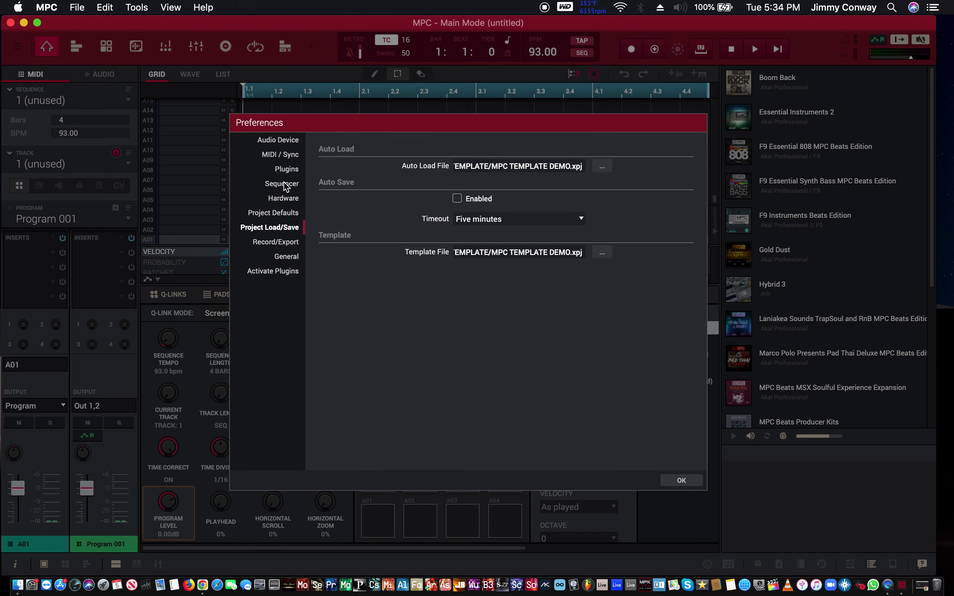
pyautogui.click(681, 480)
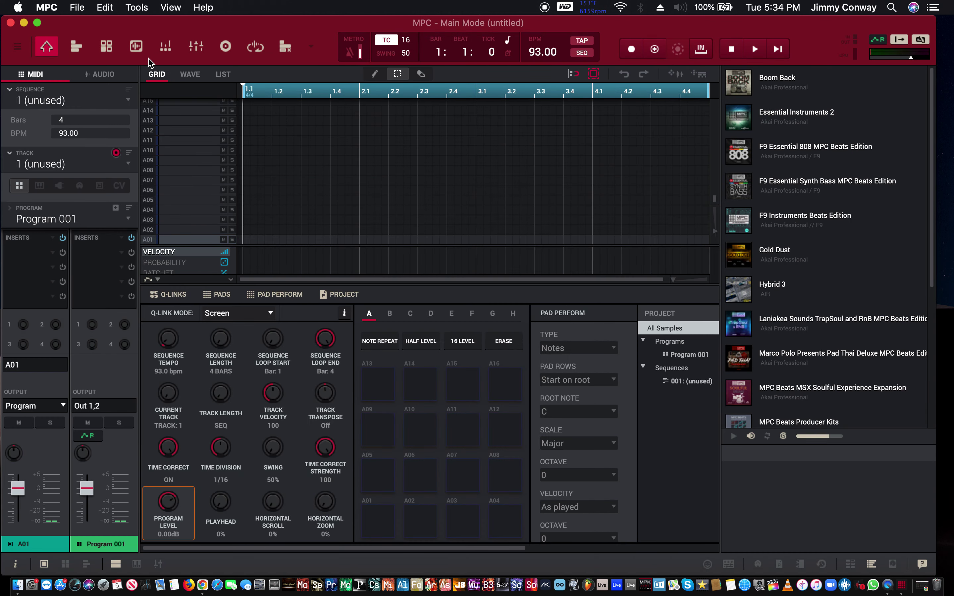
# Create a new project from the template and show its pad mixer
pyautogui.click(75, 7)
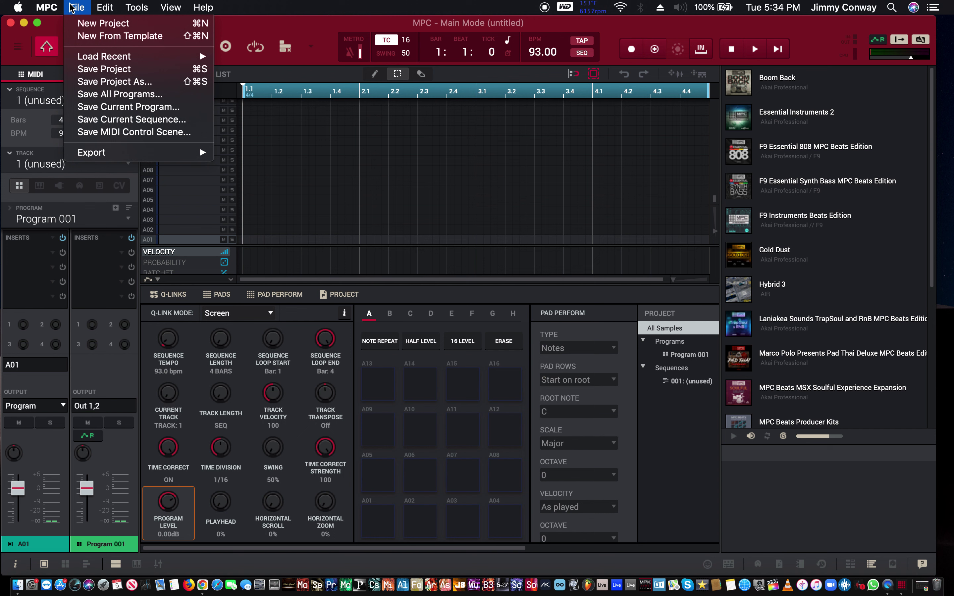
pyautogui.moveTo(106, 59)
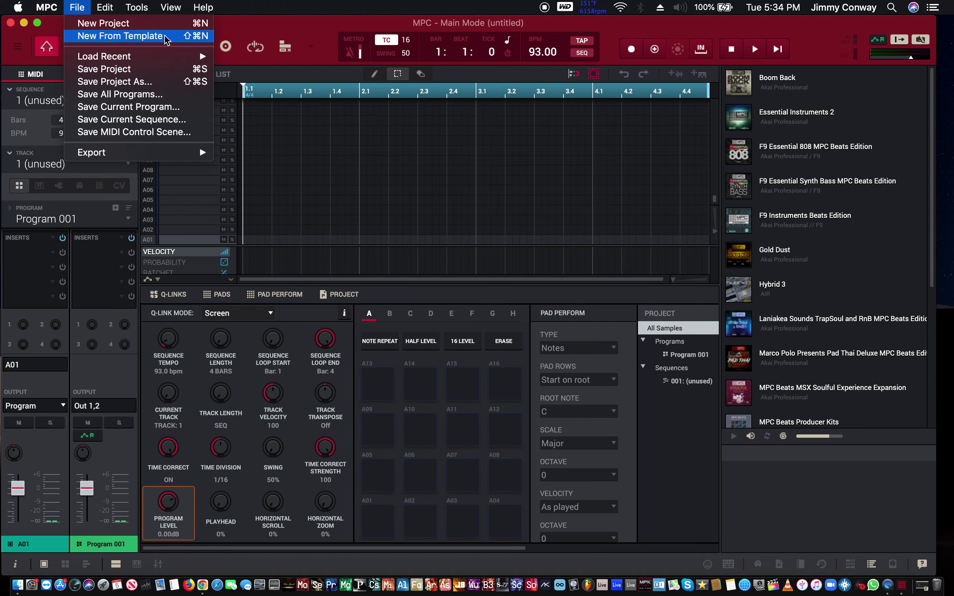
pyautogui.click(165, 37)
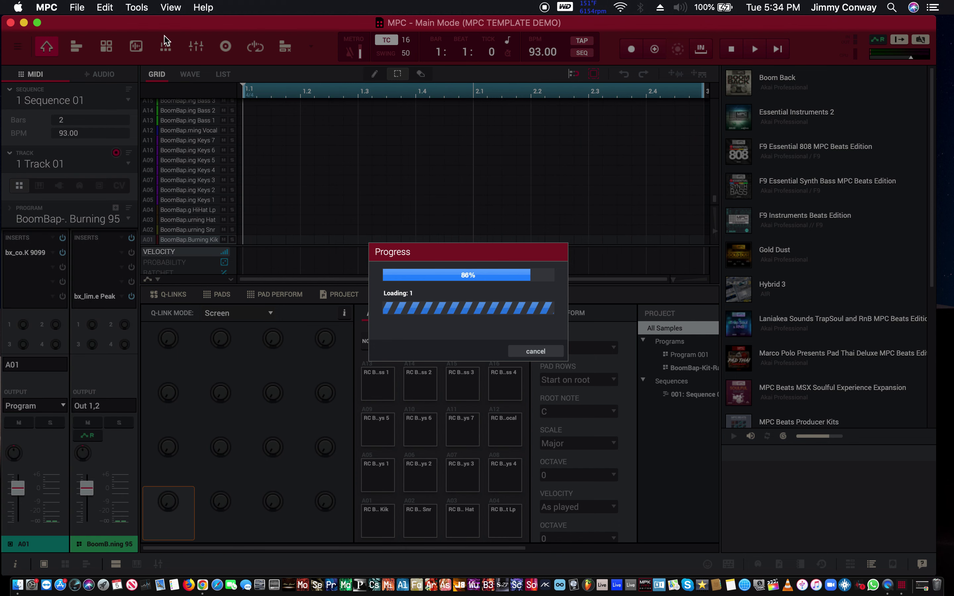
pyautogui.click(165, 39)
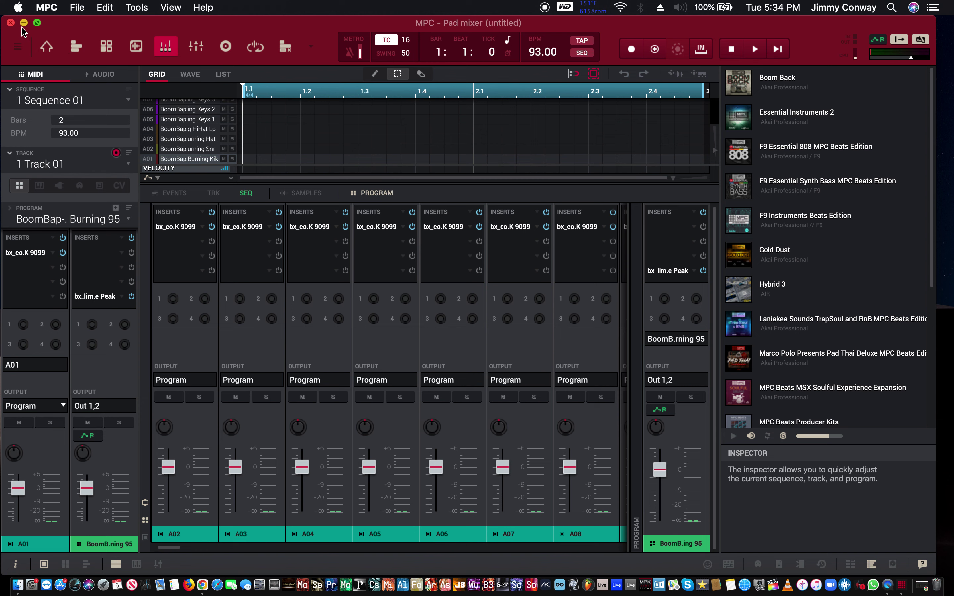
# Close MPC and relaunch it from the Applications folder
pyautogui.click(11, 24)
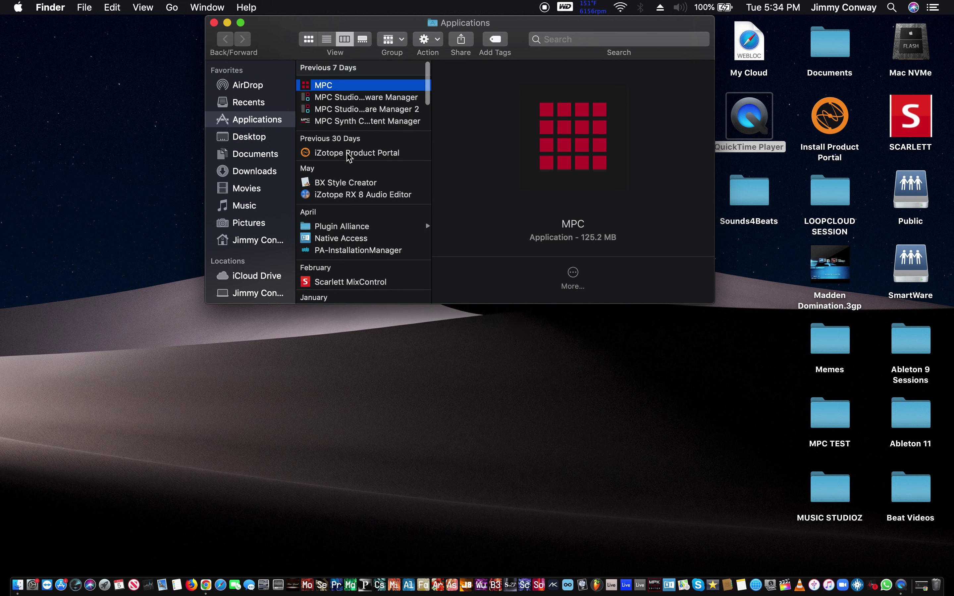
pyautogui.doubleClick(313, 84)
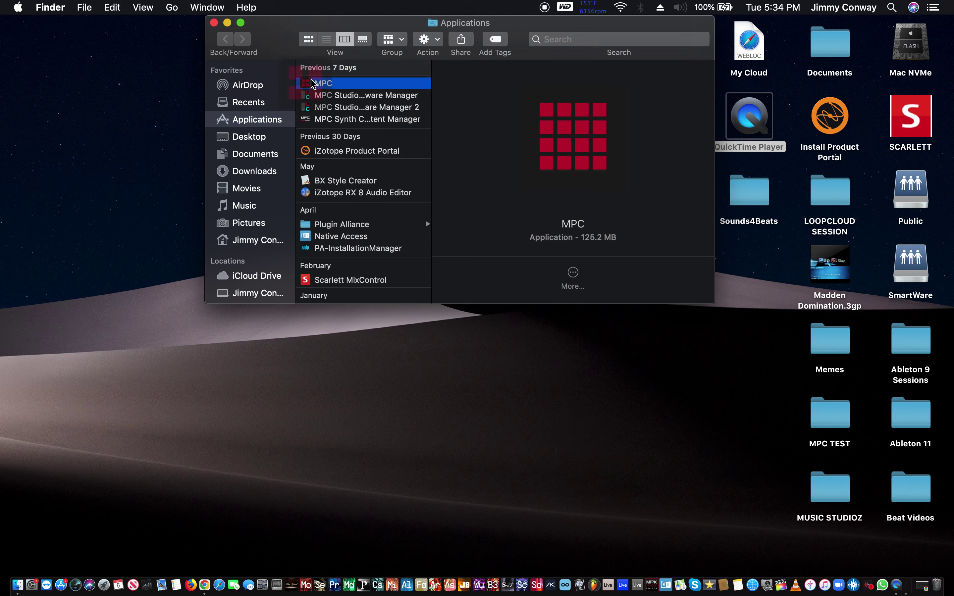